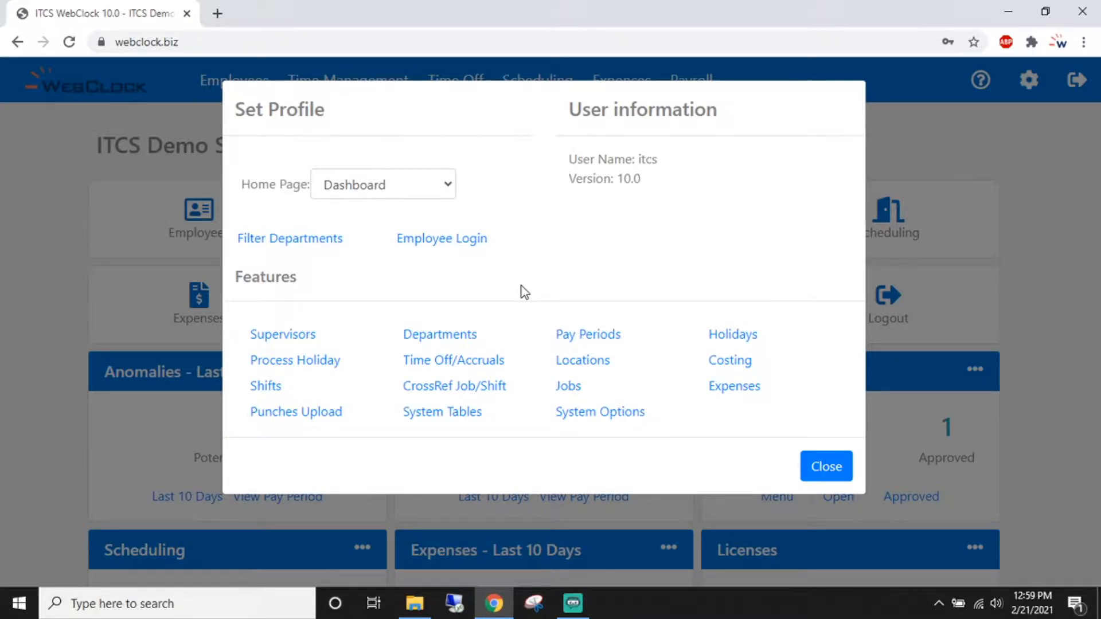
- Open the Supervisors list of authorized users from the Set Profile features
click(280, 338)
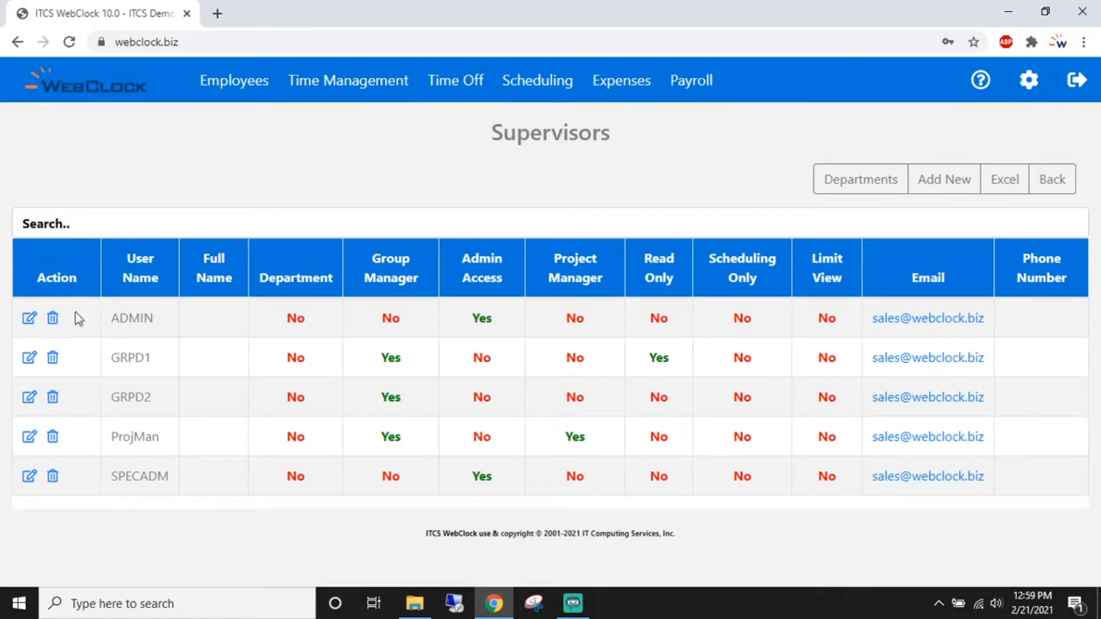
- Start a new authorized user named 'Username' with a full name and Group Manager set to Yes
click(949, 186)
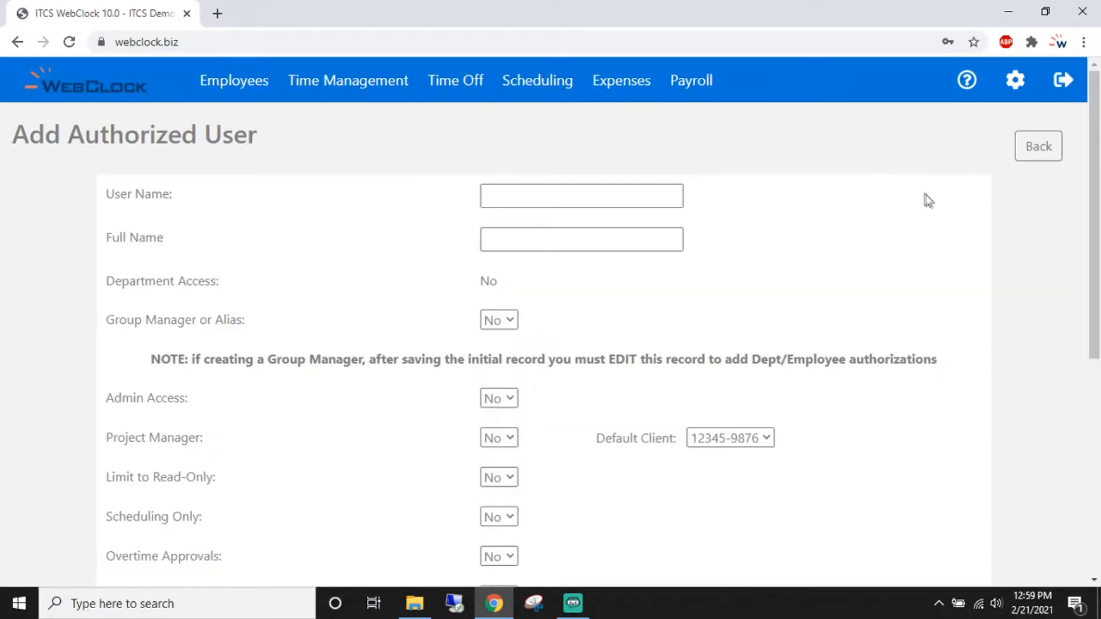
click(667, 203)
text(Username)
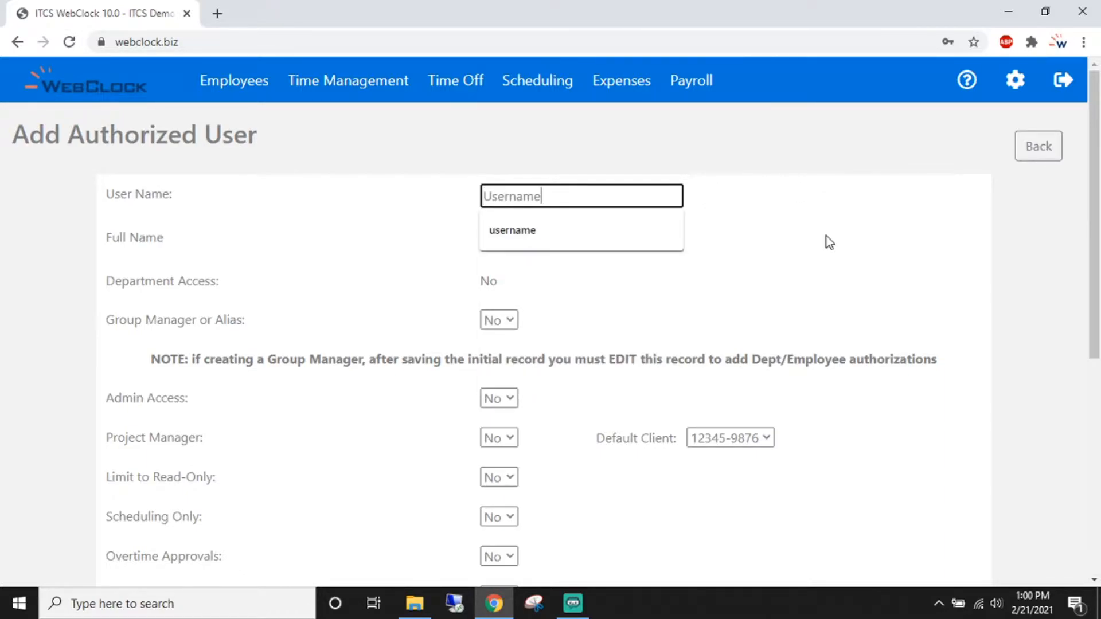
key(Tab)
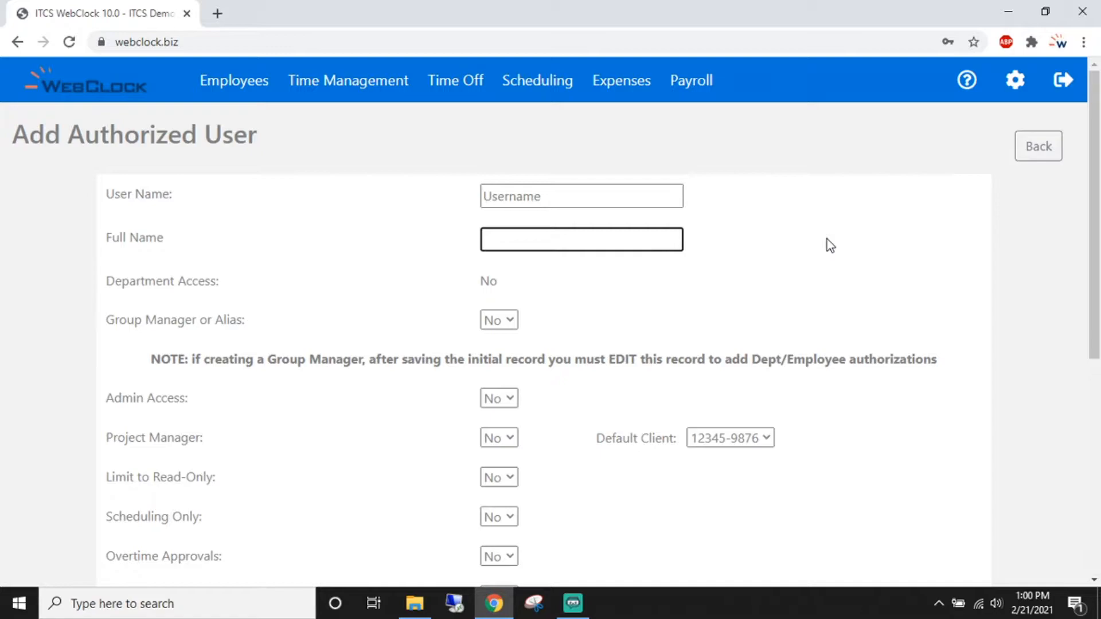
text(Test Person)
scroll(828, 239, down, 1)
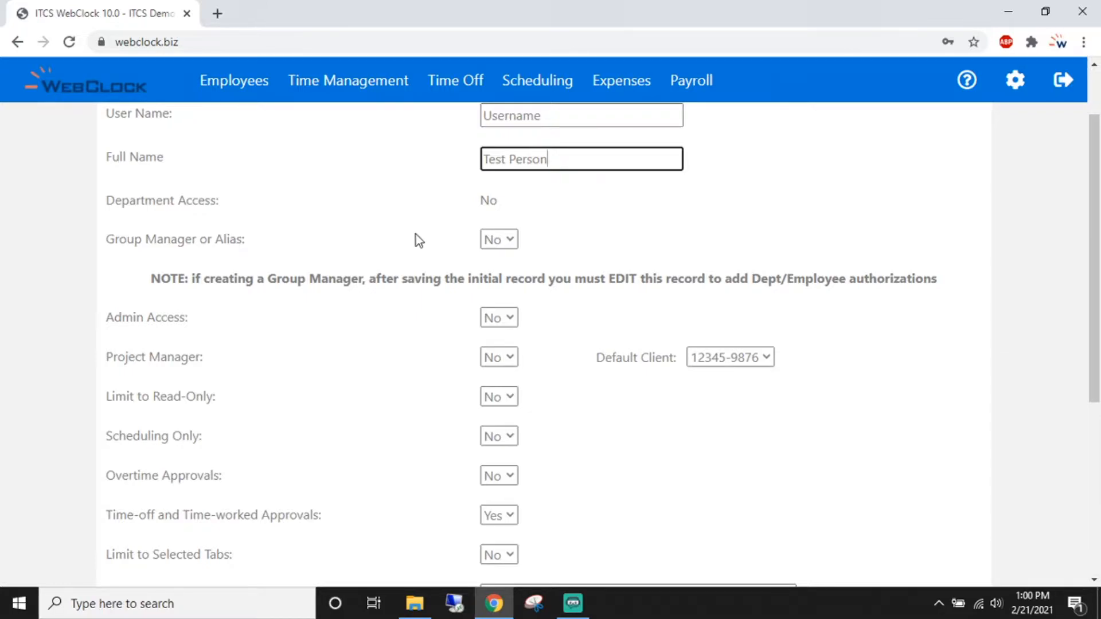
click(509, 245)
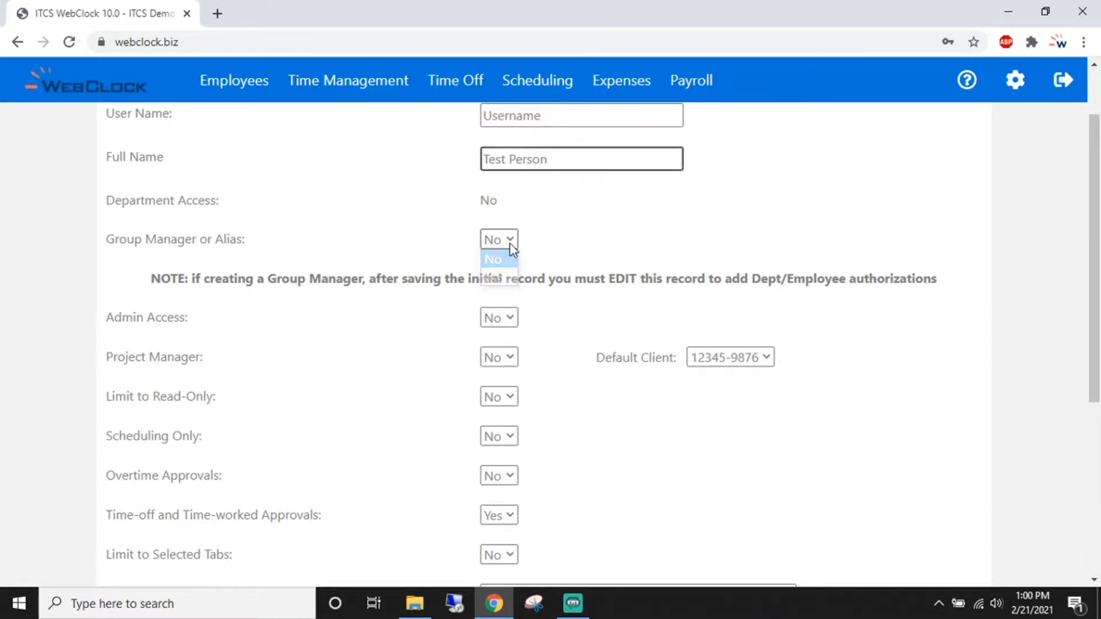
click(507, 279)
- Fill in the new user's e-mail address and phone number
scroll(583, 269, down, 1)
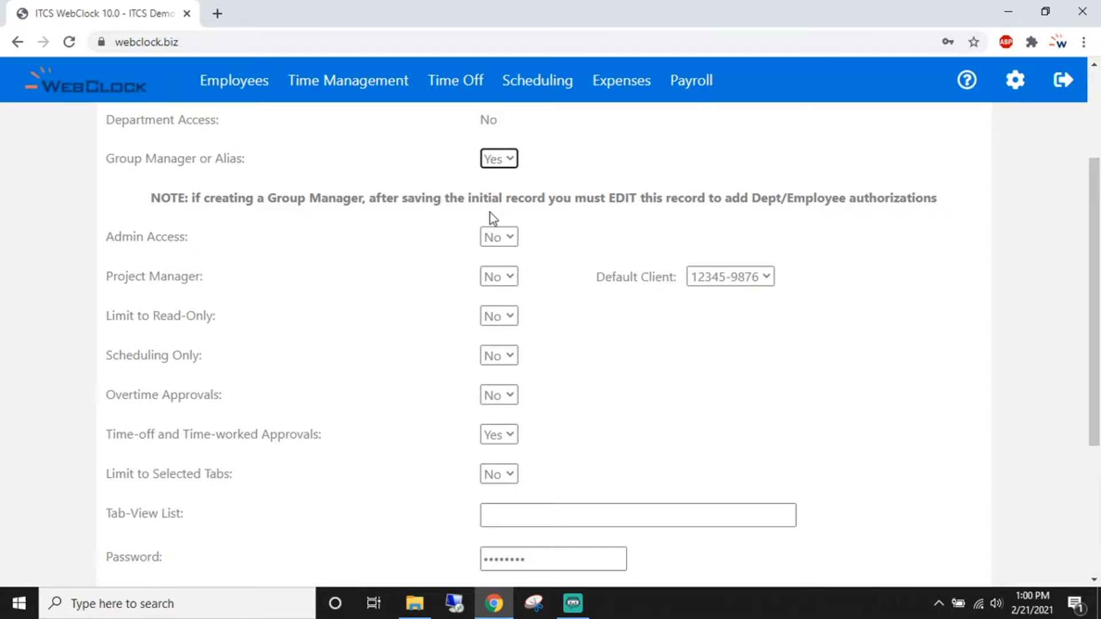
scroll(417, 420, down, 1)
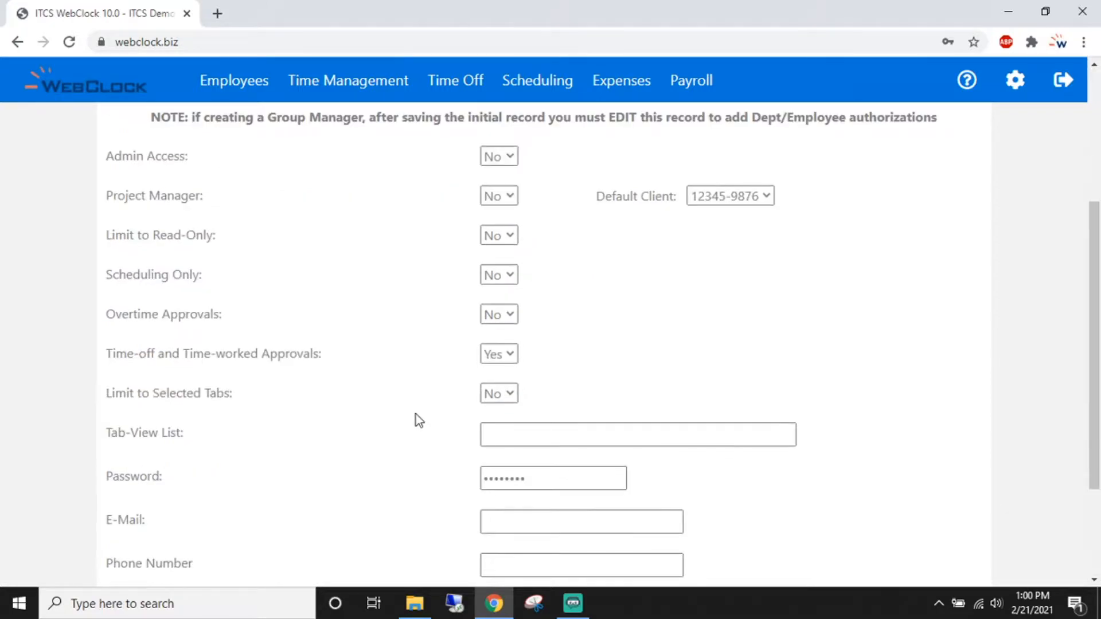
scroll(415, 422, down, 1)
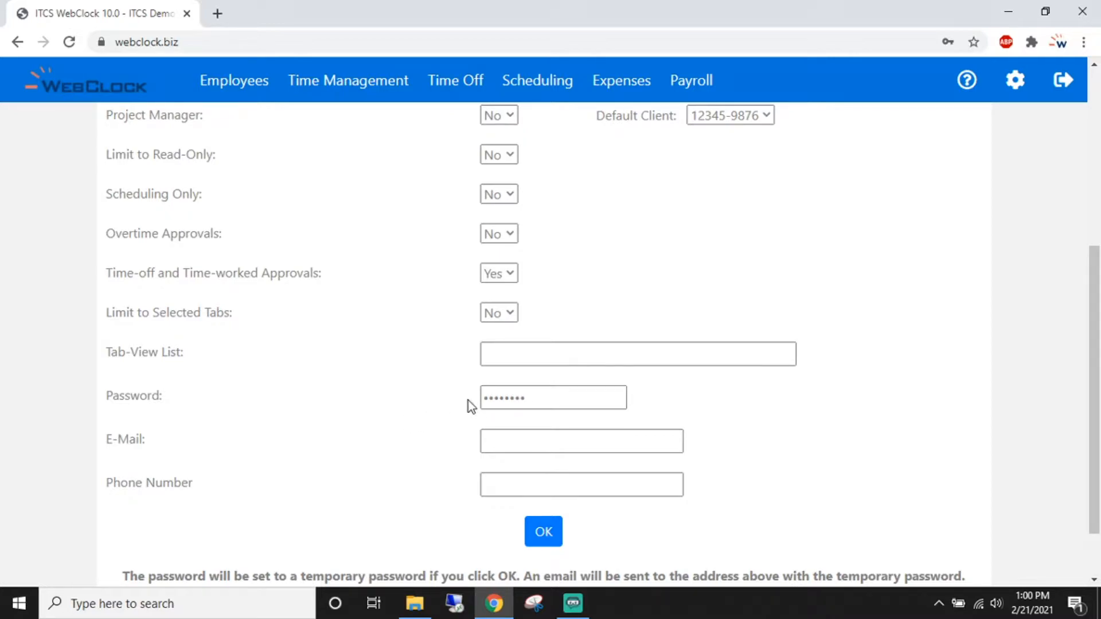
click(540, 441)
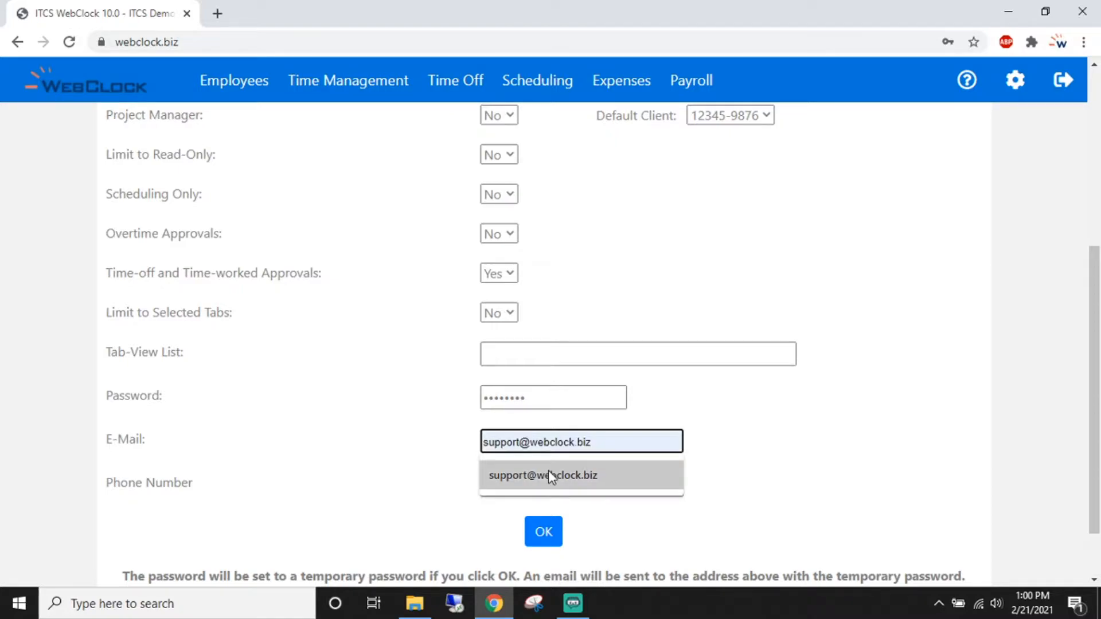
click(548, 474)
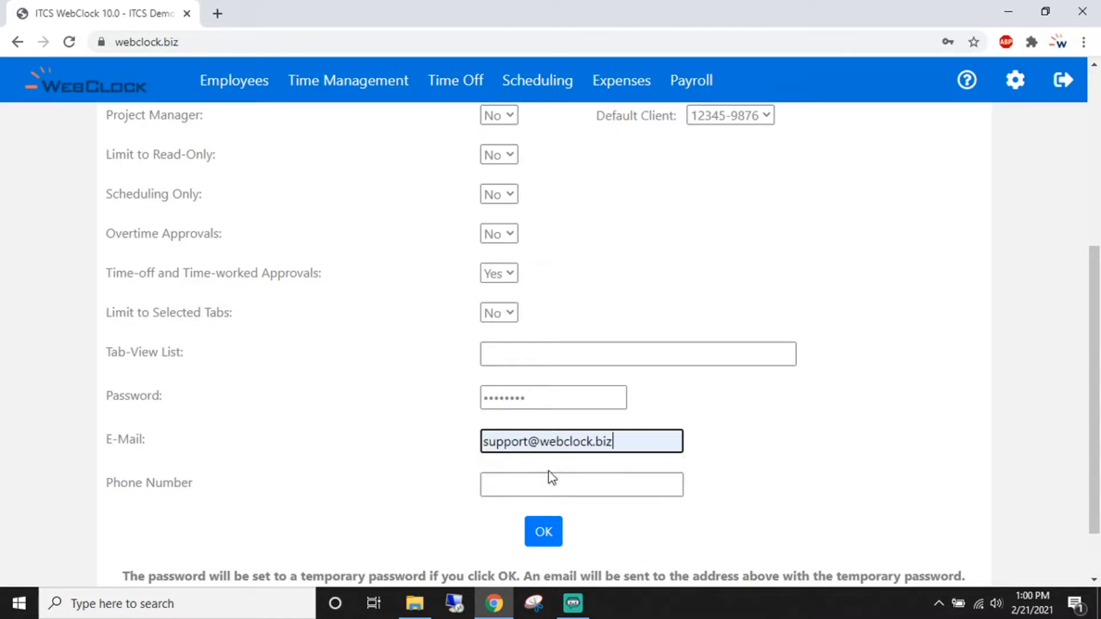
click(569, 493)
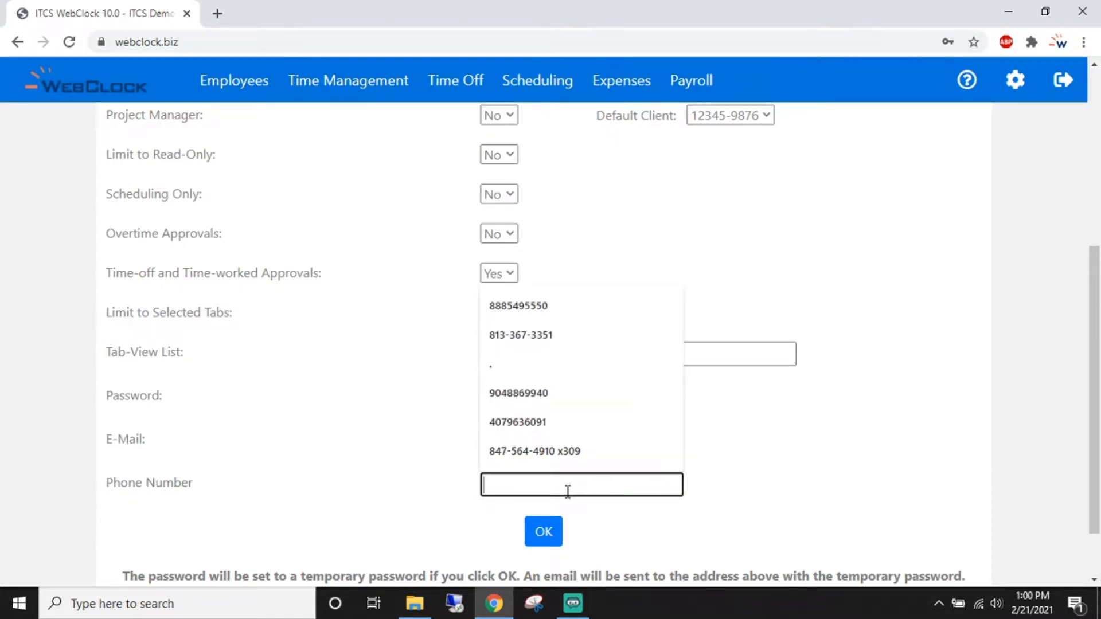
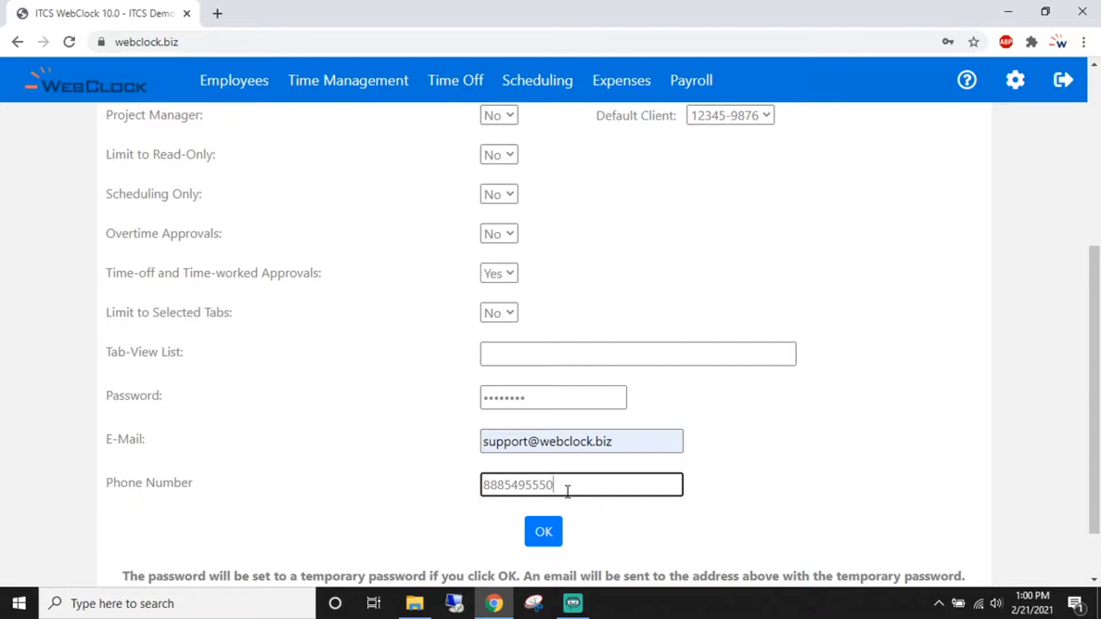
- Save the new group-manager user and return to the Supervisors list
click(540, 537)
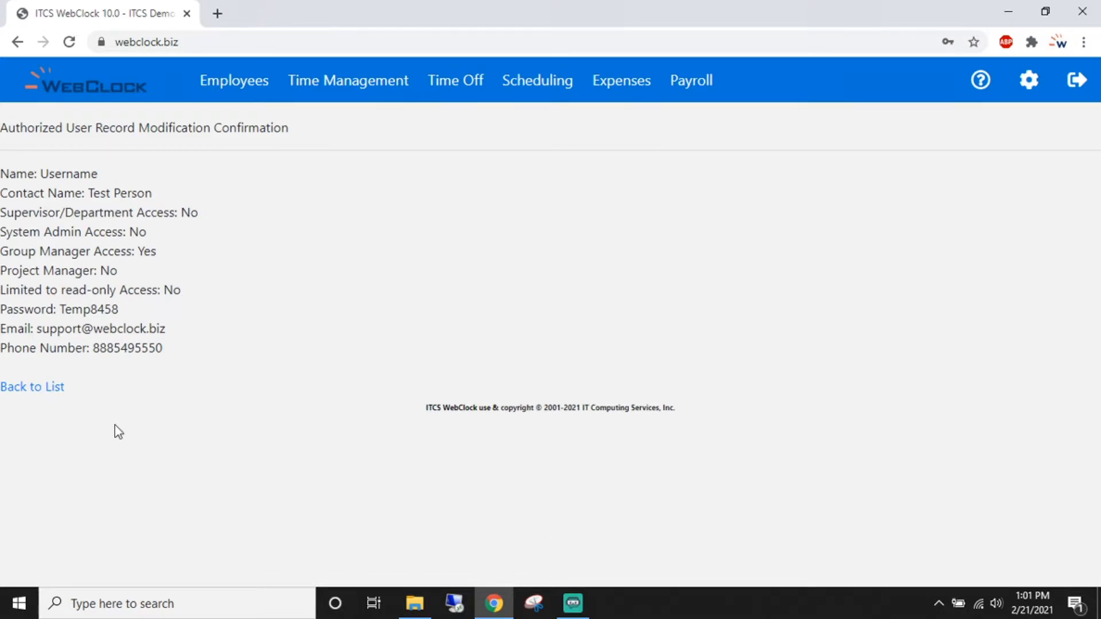
click(36, 389)
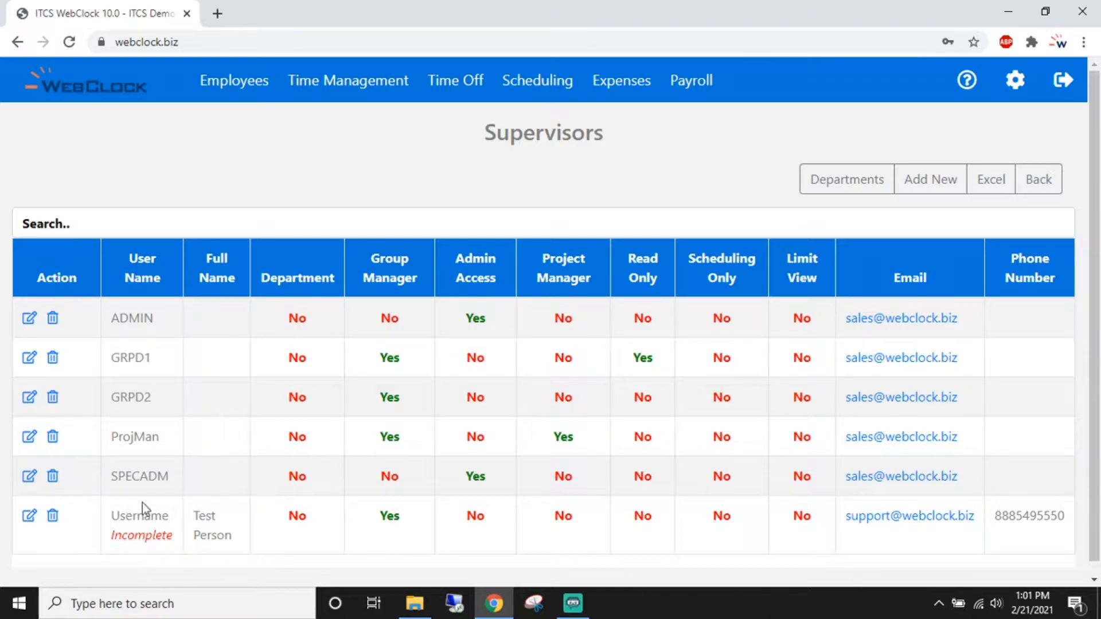
- Add DEPT1 to the new user's group department list
click(29, 516)
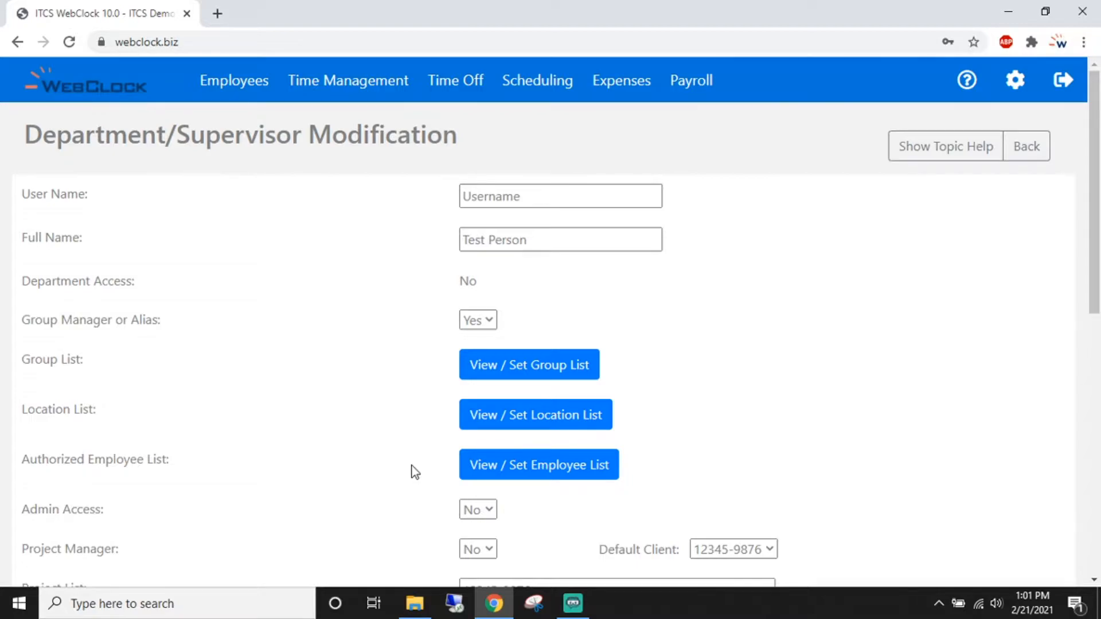
click(556, 374)
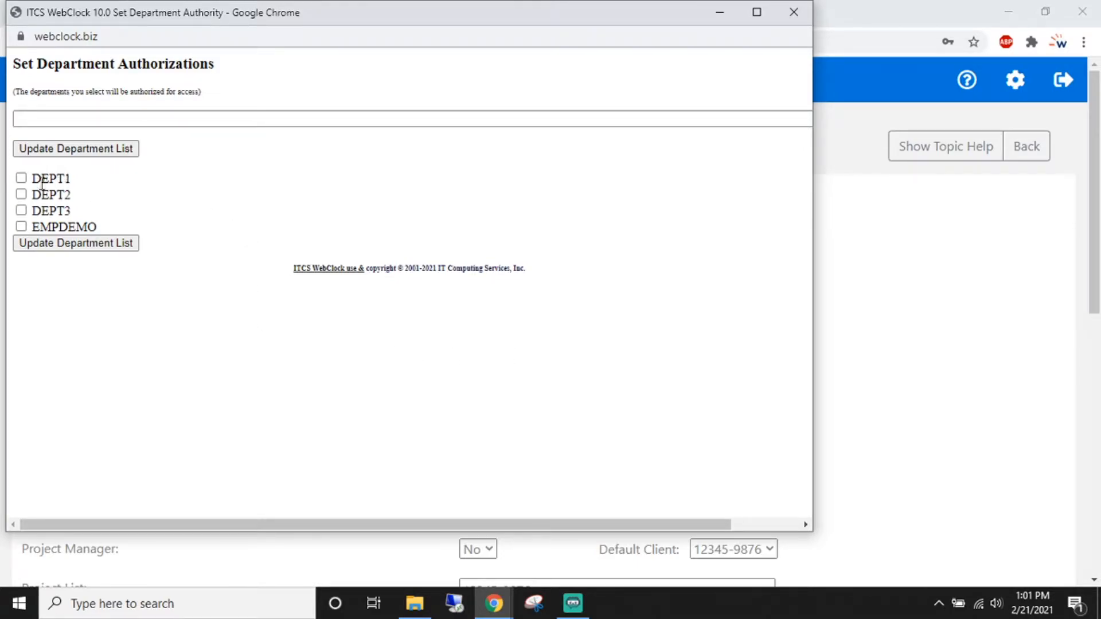
click(21, 178)
click(119, 250)
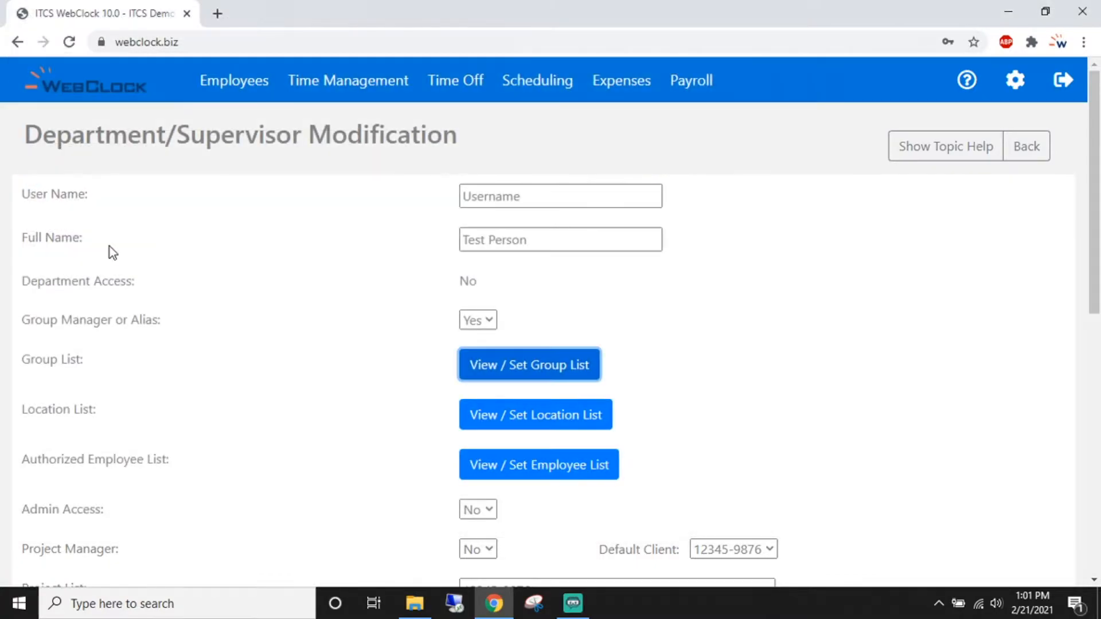
- Resave the user record and return to the Supervisors list
scroll(314, 304, down, 1)
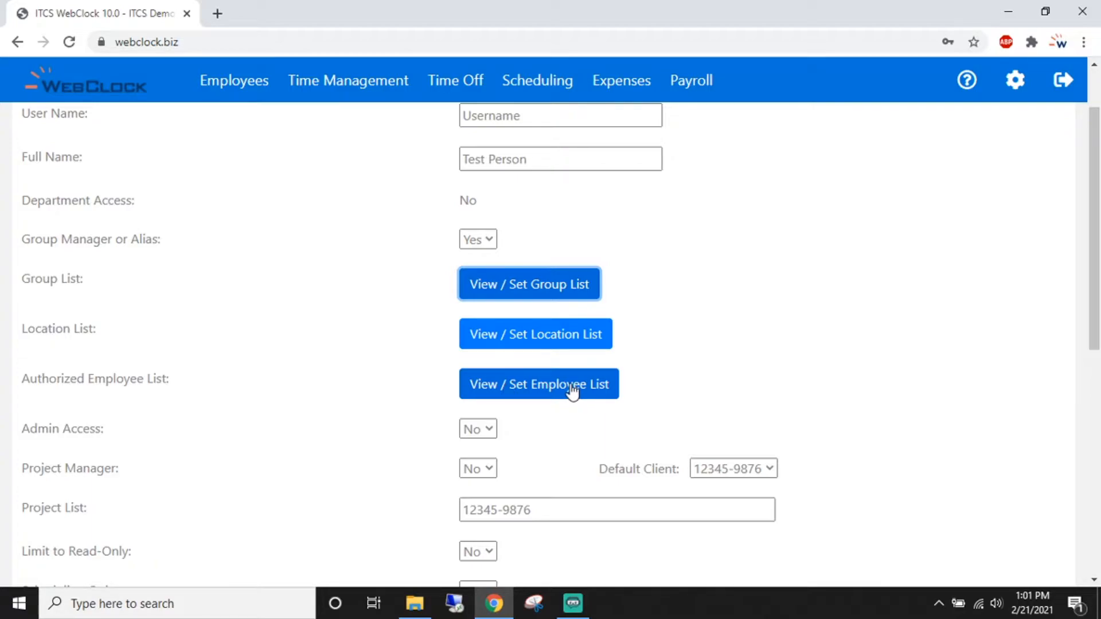
scroll(404, 357, down, 7)
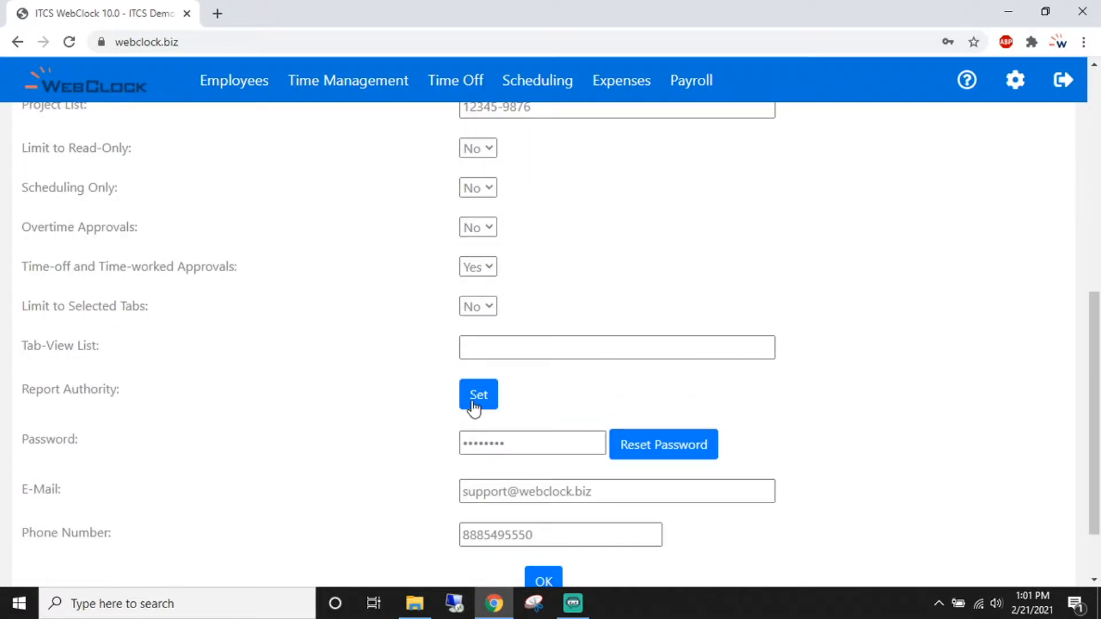
scroll(401, 413, down, 2)
click(543, 498)
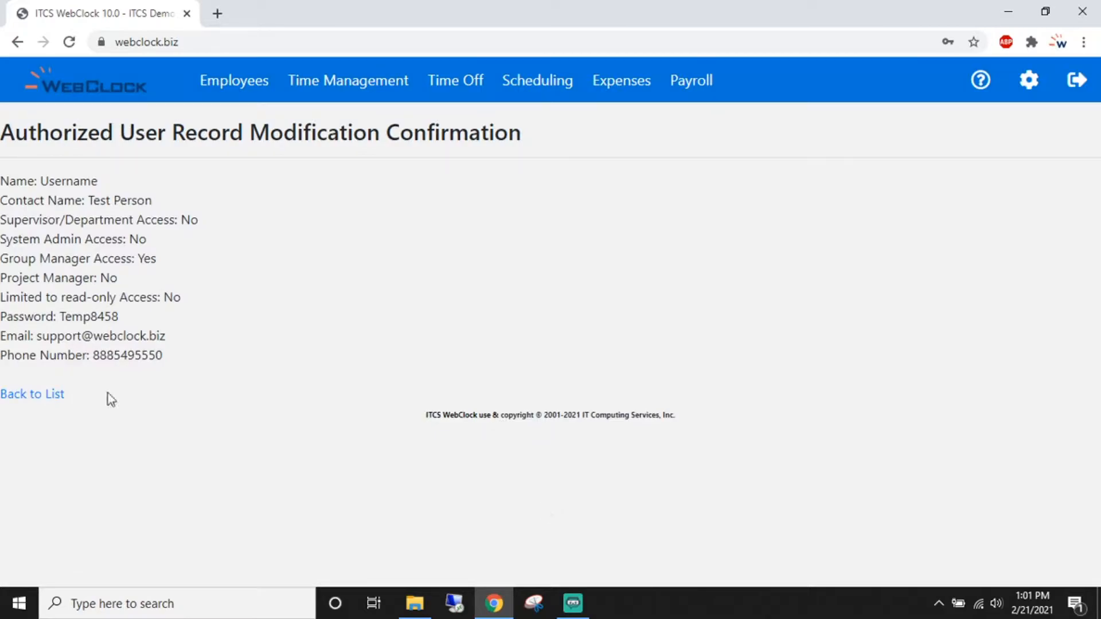
click(48, 394)
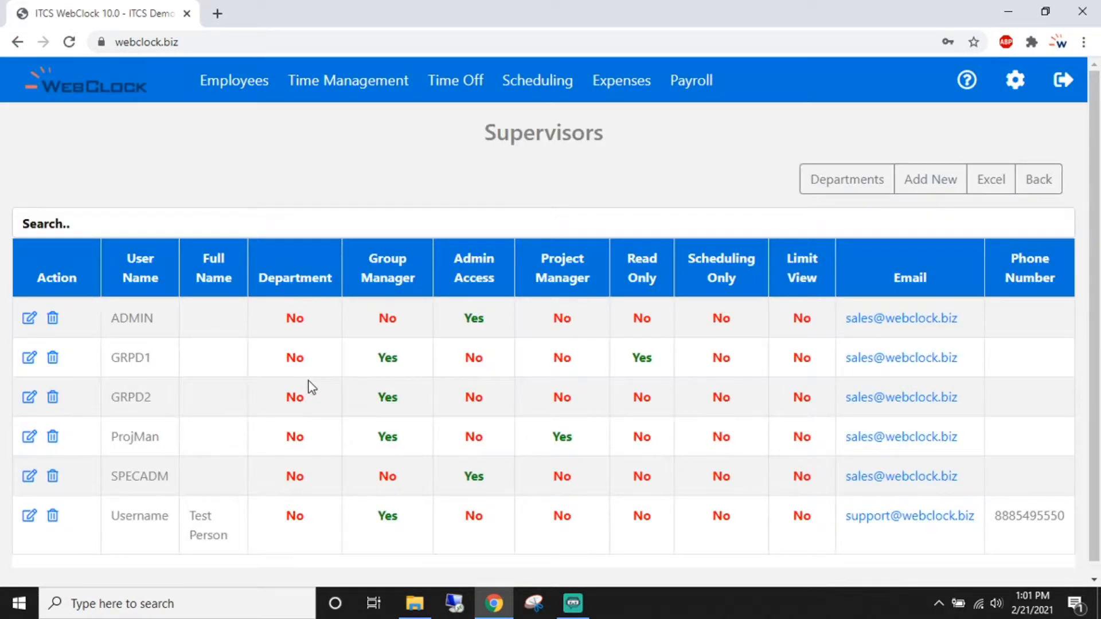
- Open the Holidays list from the Set Profile panel
scroll(308, 396, down, 1)
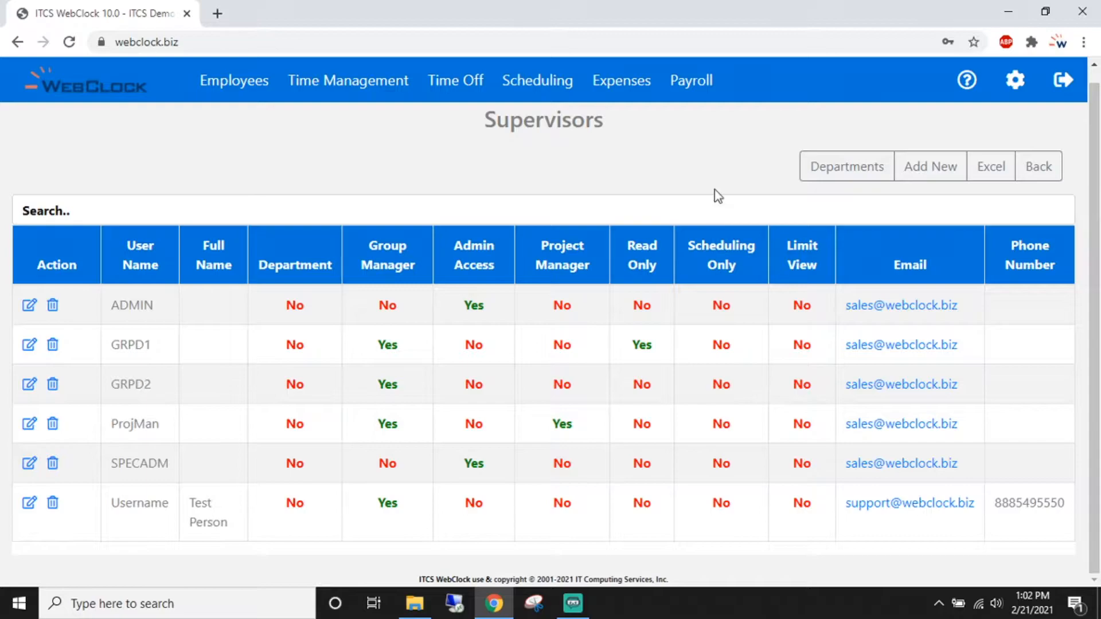
click(1015, 82)
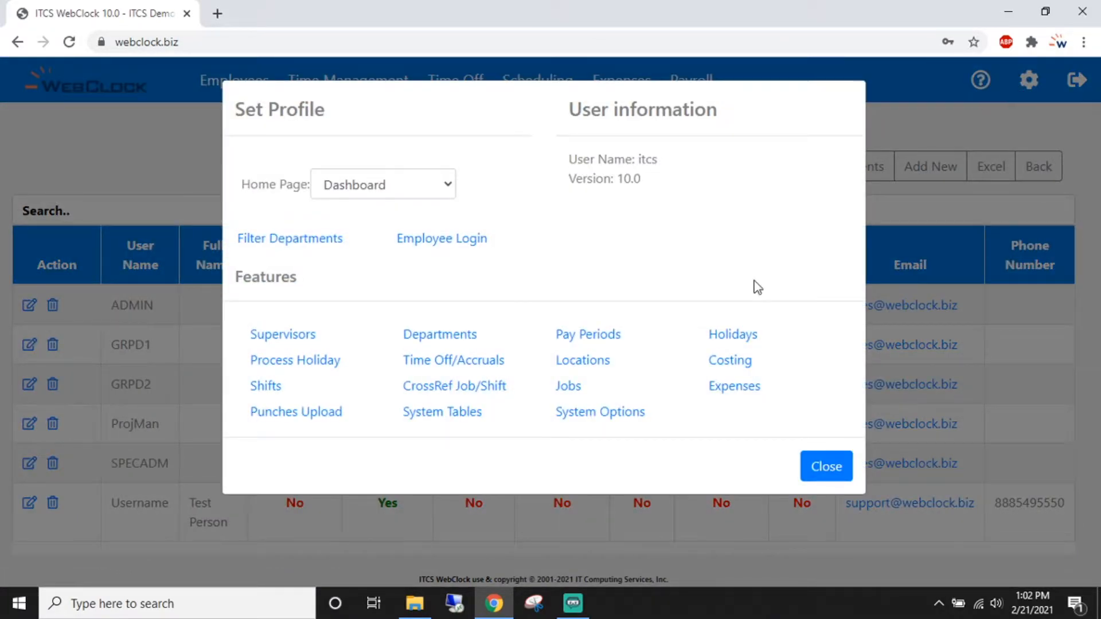
click(730, 338)
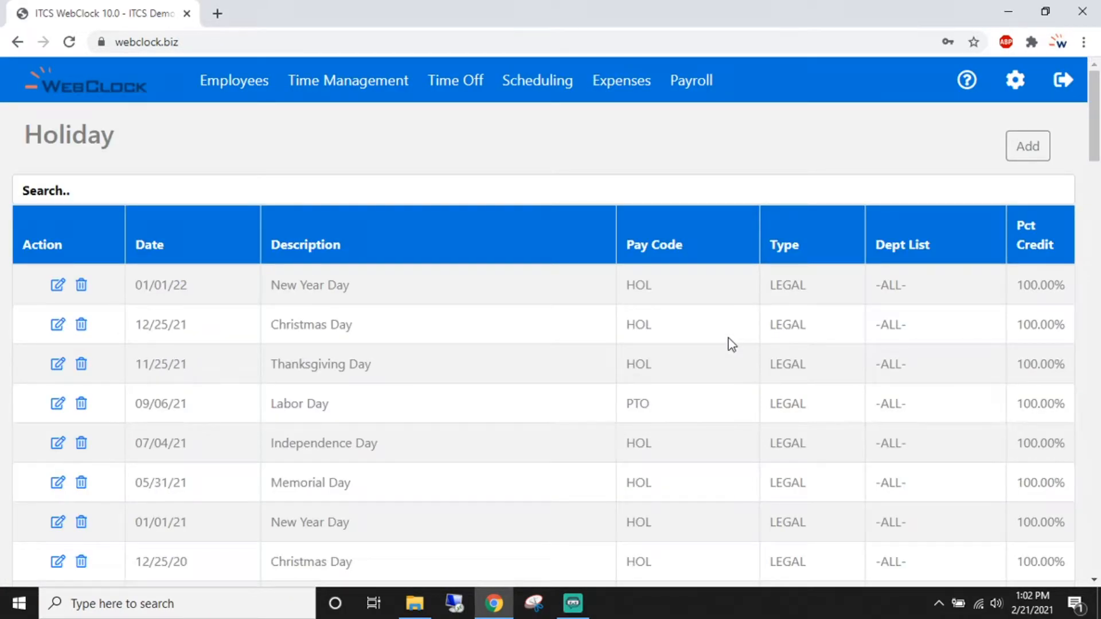
scroll(612, 333, down, 3)
scroll(614, 334, up, 3)
- Add a holiday on 02/24/2021 called 'Video Holiday' with pay code HOL
click(1027, 146)
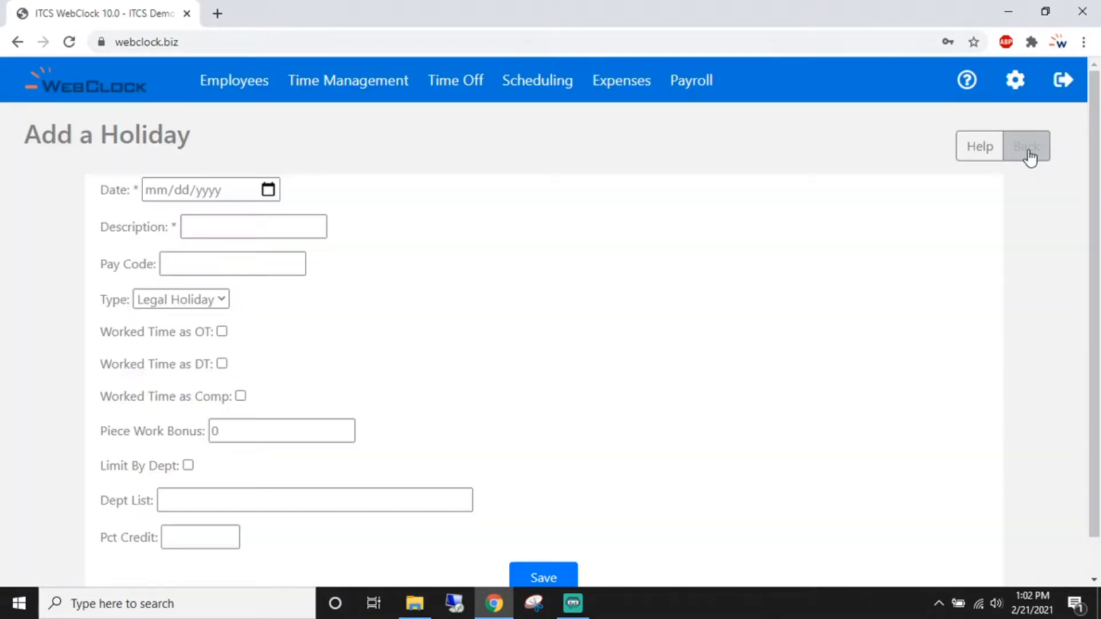
click(266, 195)
click(268, 192)
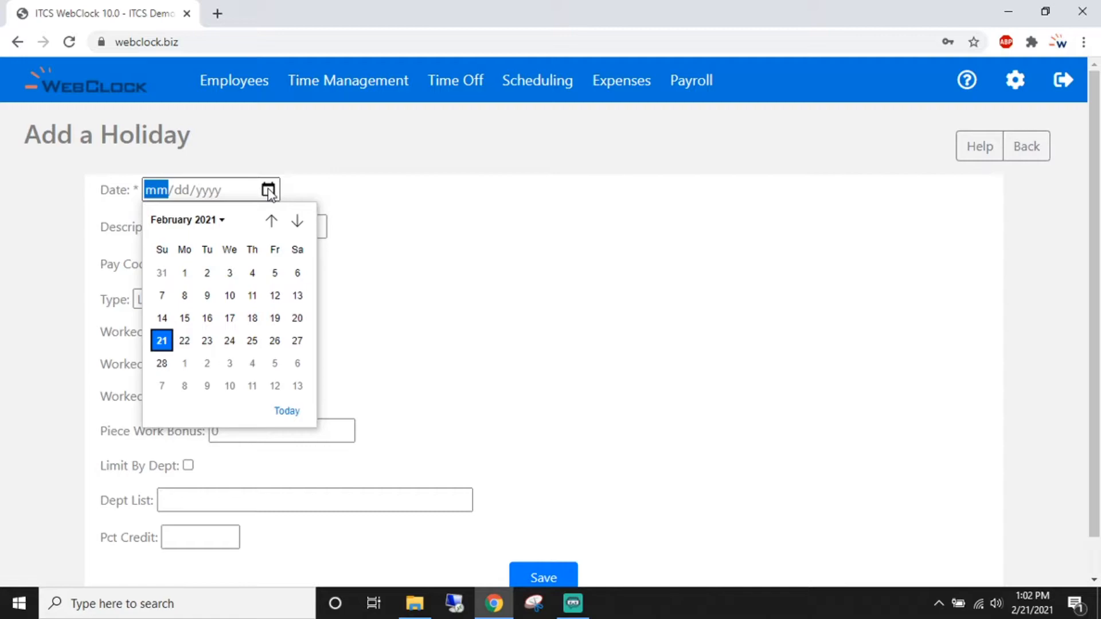
click(230, 341)
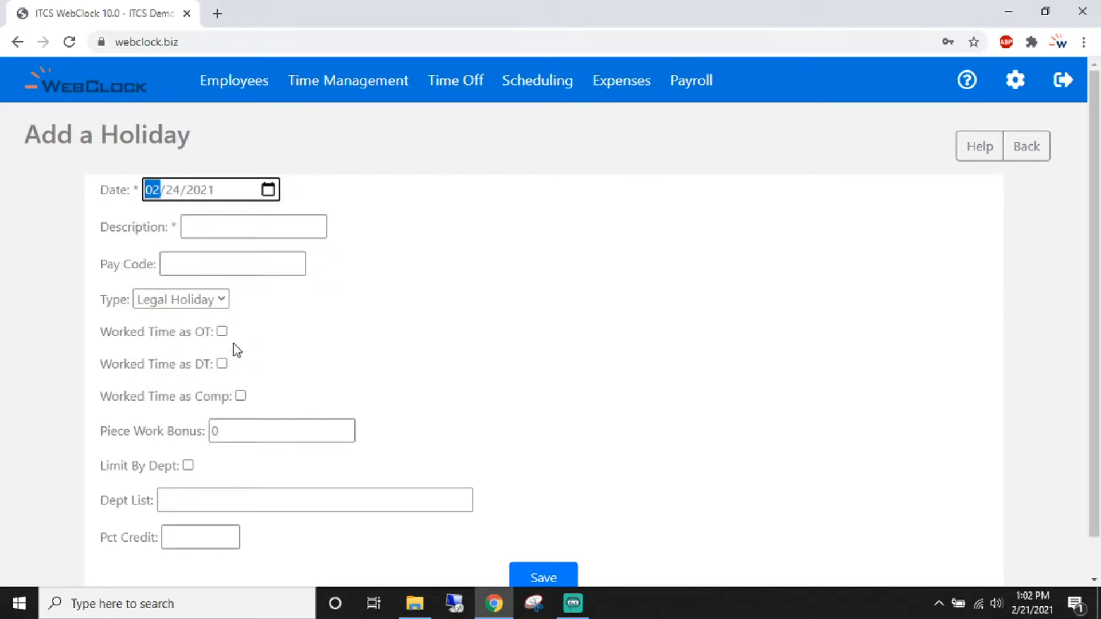
click(293, 232)
text(Video H)
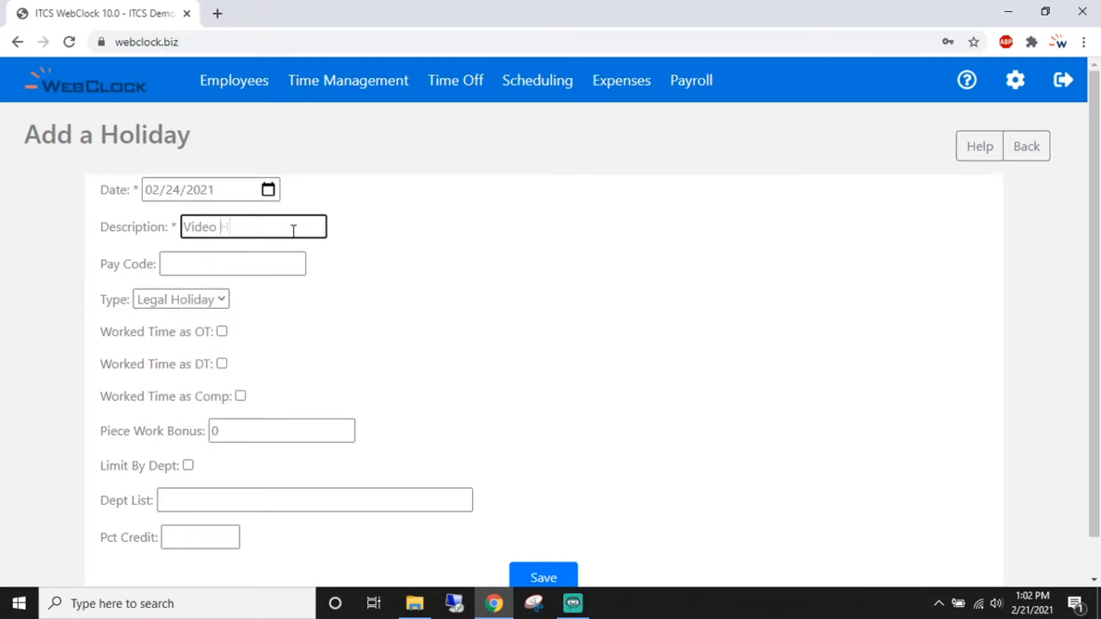
text(oliday)
click(264, 266)
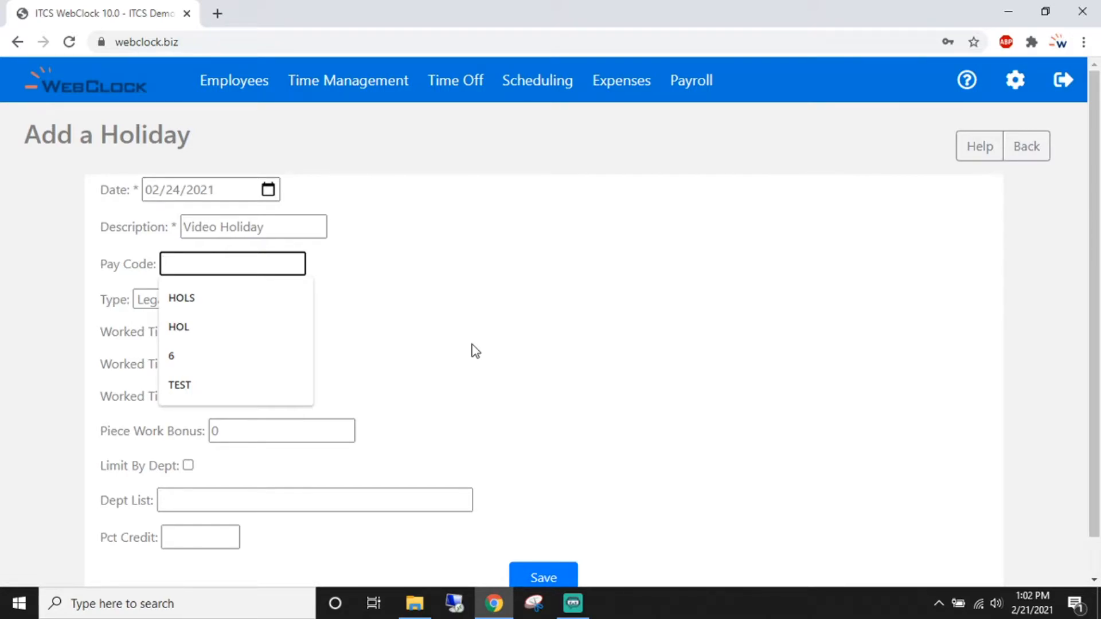
text(HOL)
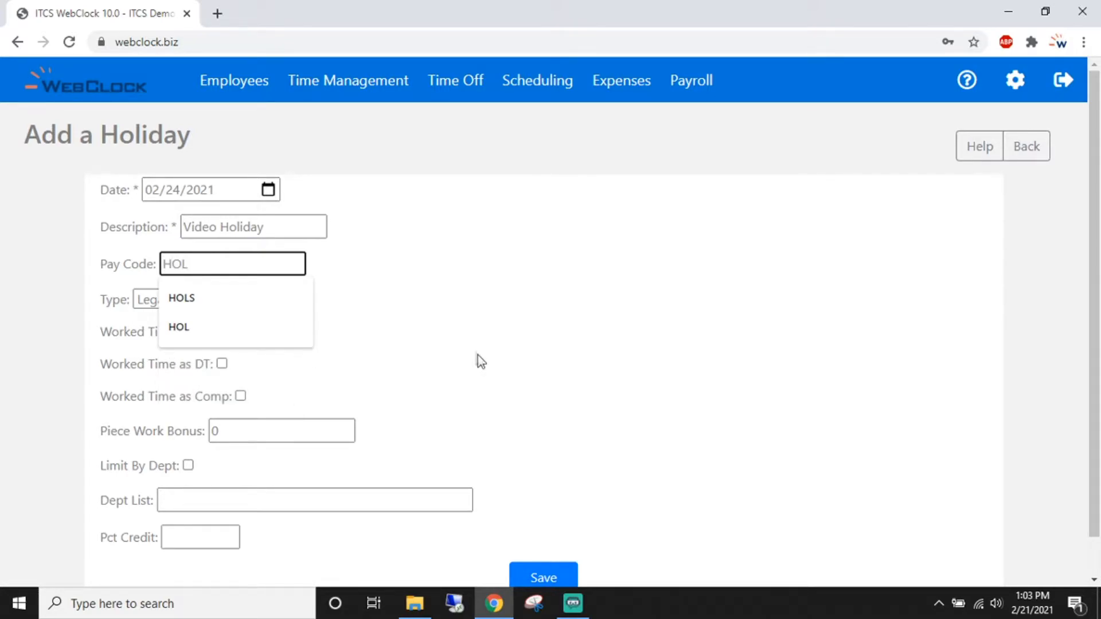
click(448, 307)
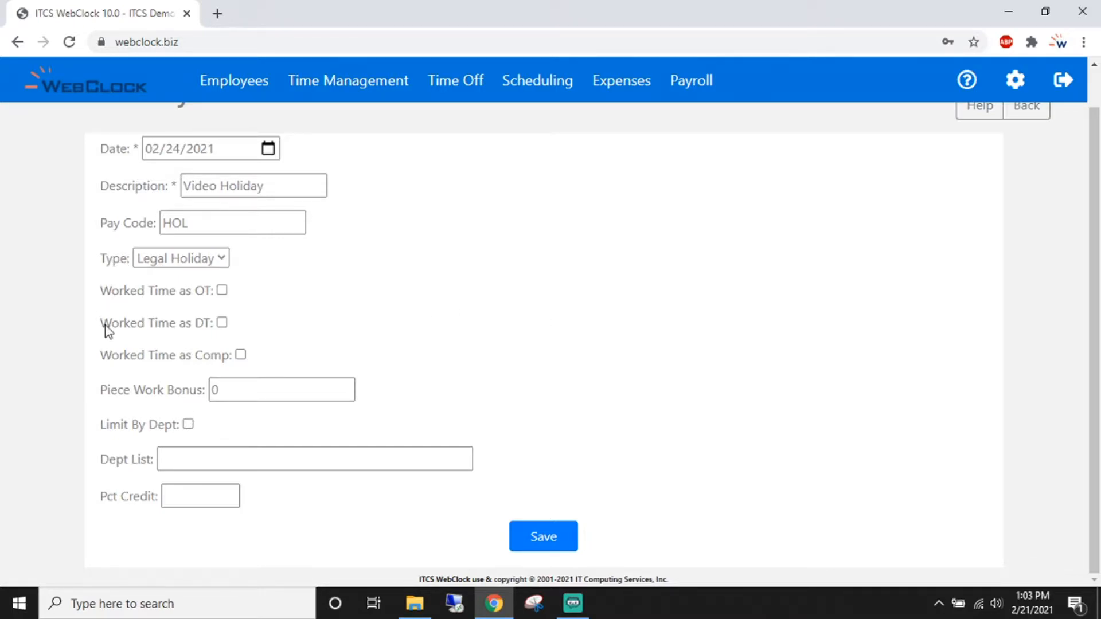
- Limit the holiday to Dept1,Dept2 and set its percent credit to 100
click(189, 425)
click(199, 458)
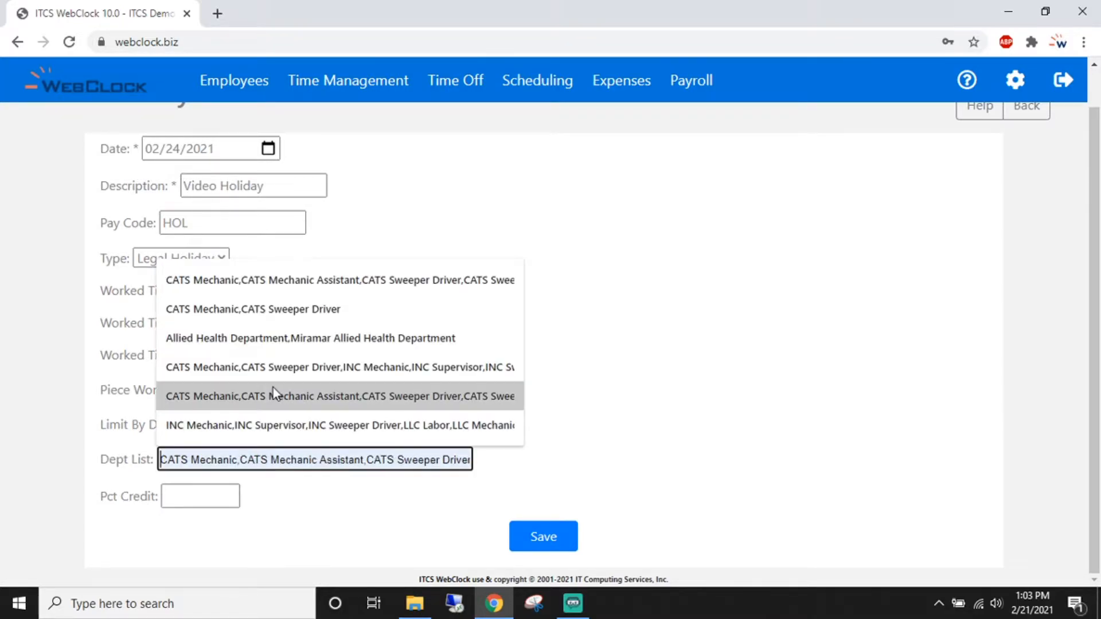
text(Dept1,Dept2)
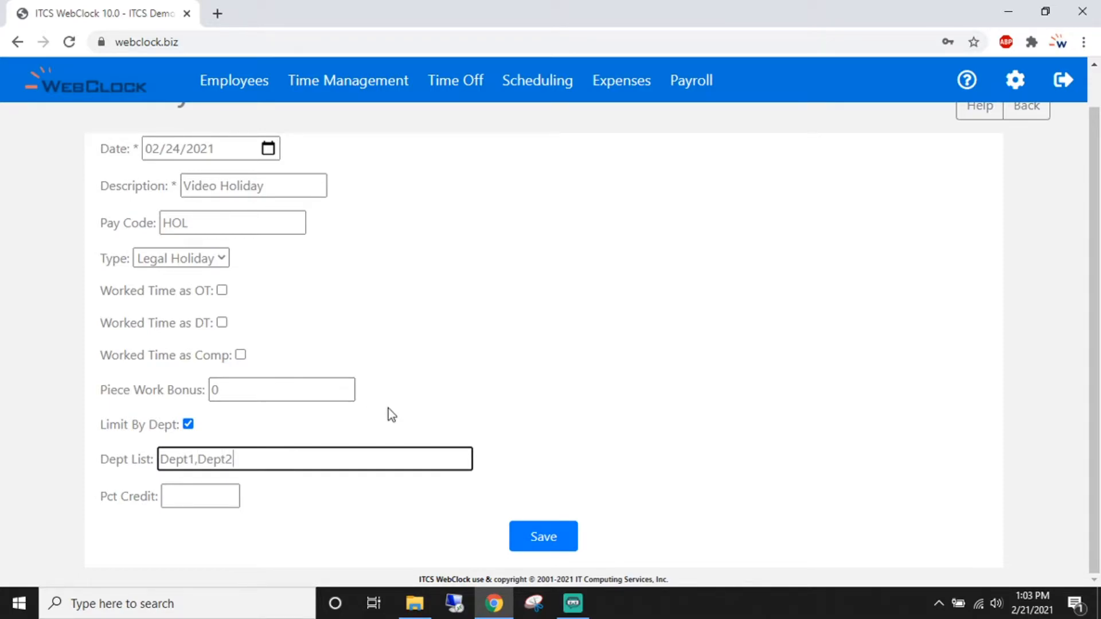
text(,)
drag(101, 498, 158, 499)
click(289, 513)
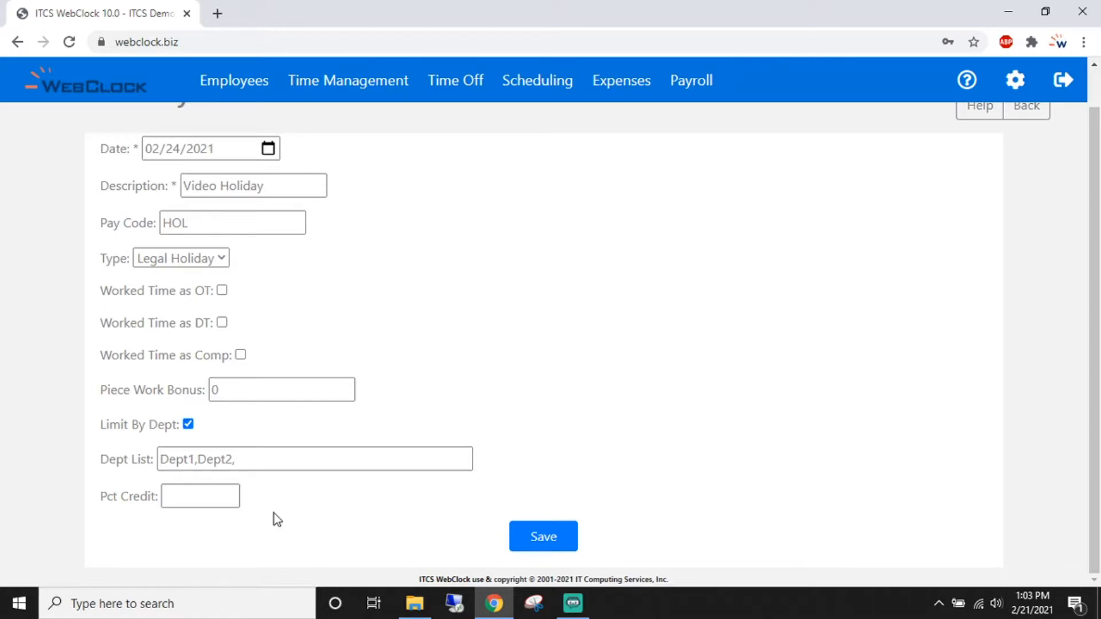
click(232, 497)
text(75)
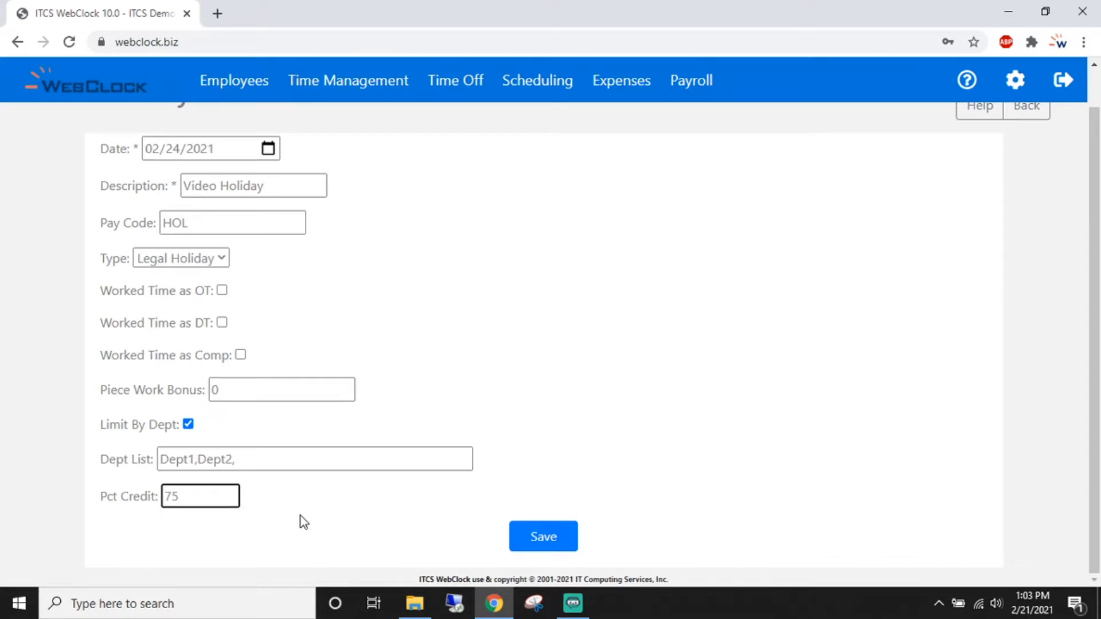
key(BackSpace)
key(BackSpace)
text(100)
click(300, 516)
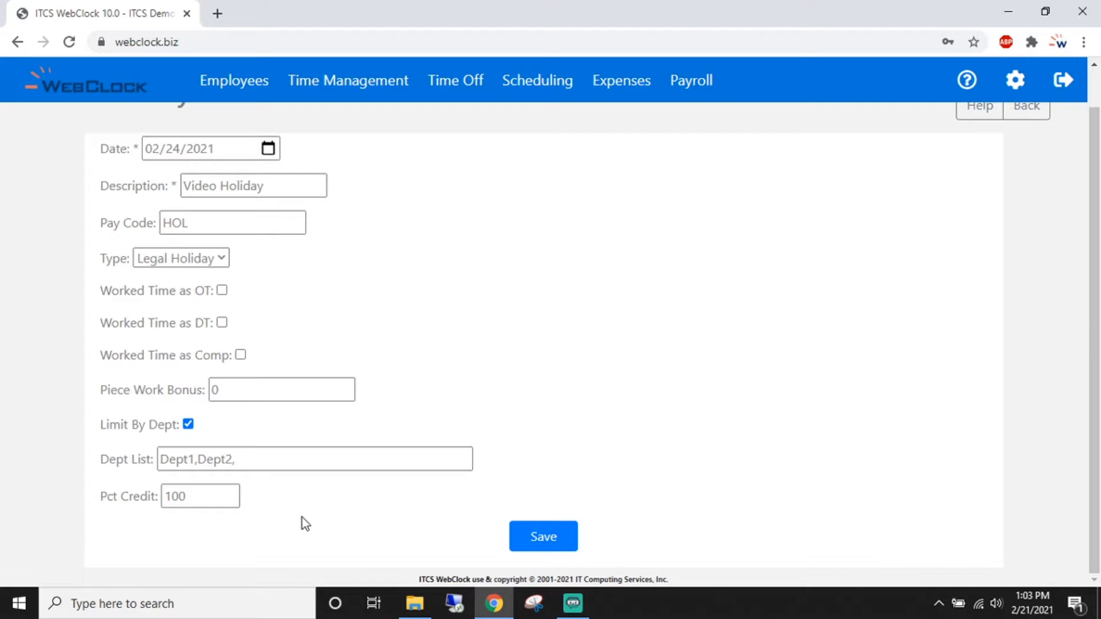
- Save Video Holiday and open its 02/24/21 record for editing
click(546, 537)
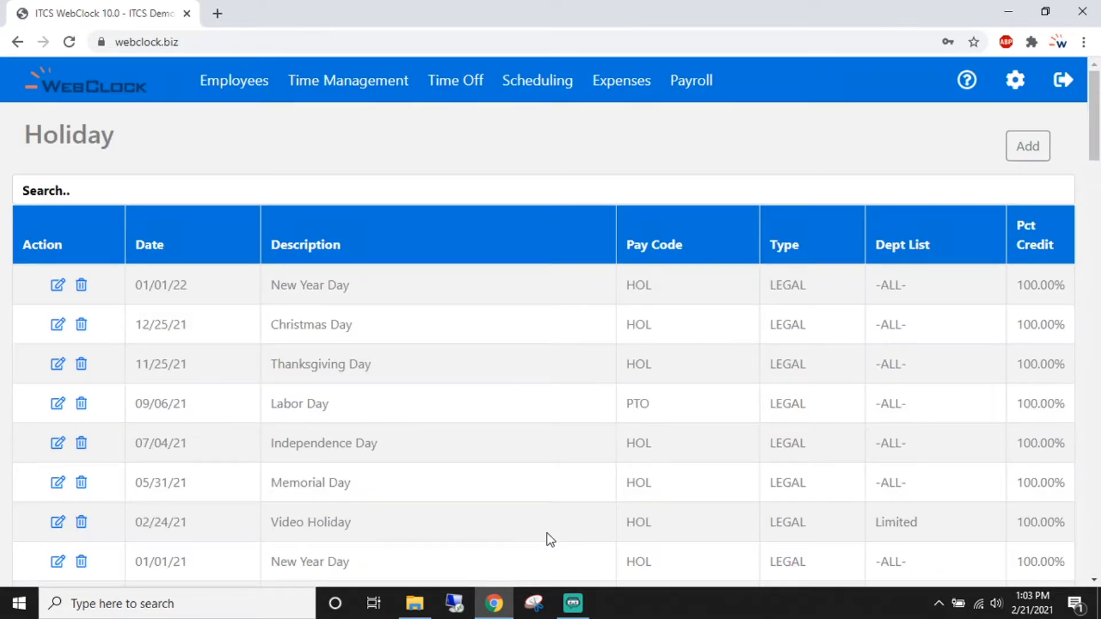
scroll(546, 519, down, 1)
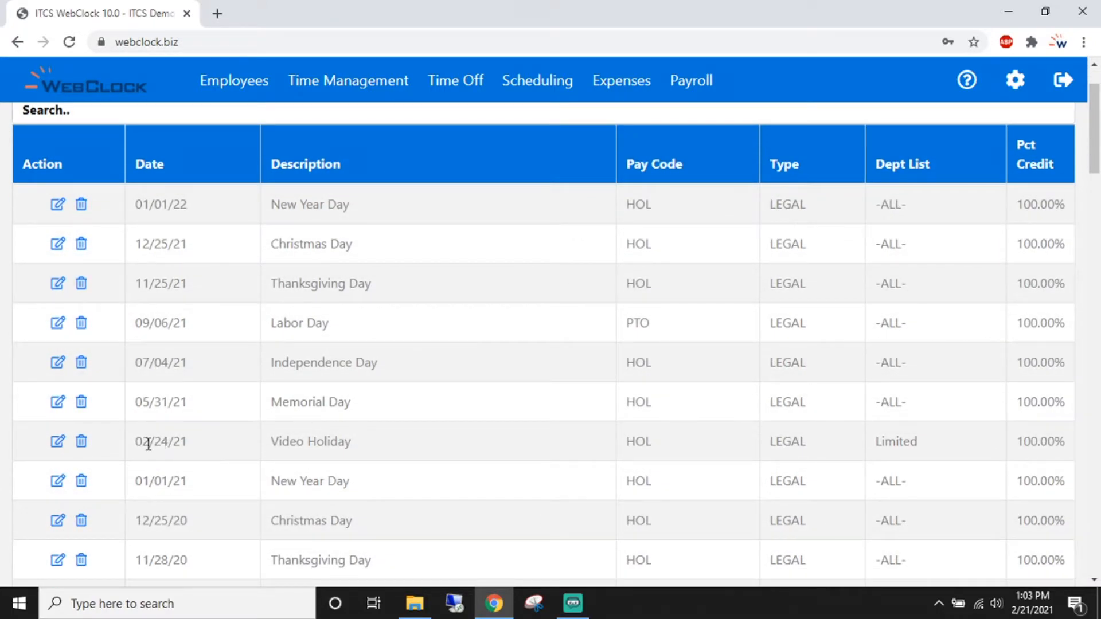
drag(136, 445, 375, 453)
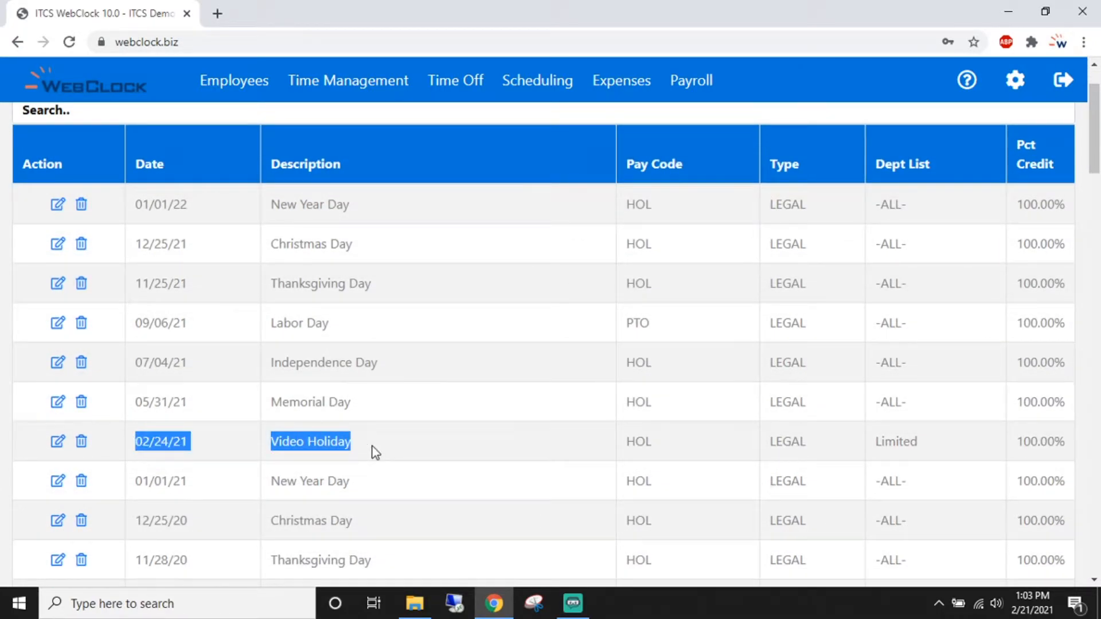
click(58, 442)
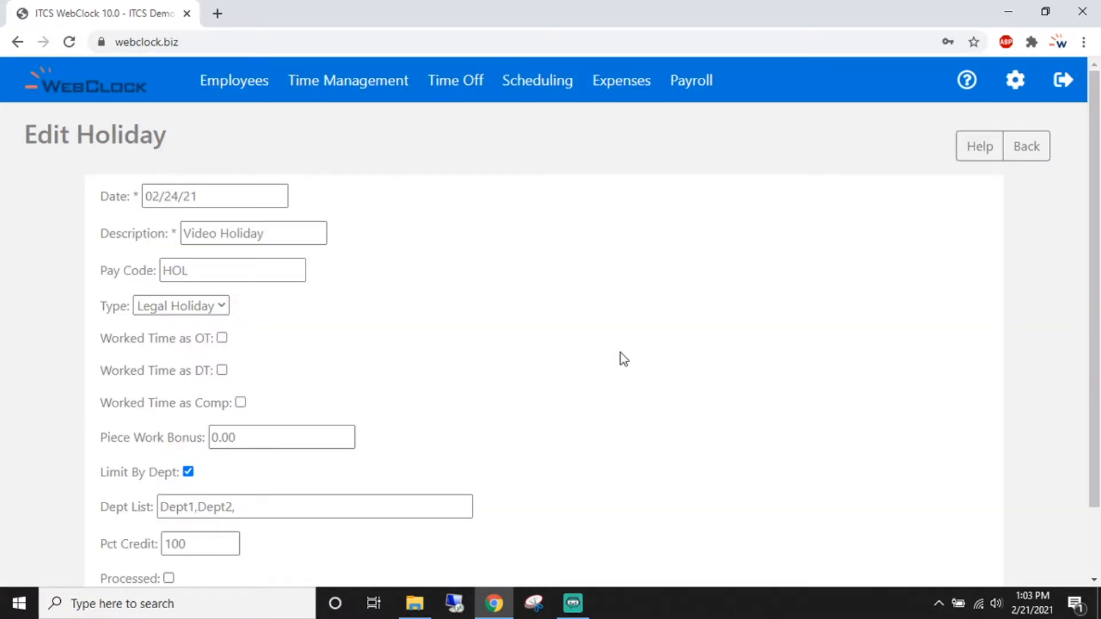
scroll(621, 354, down, 2)
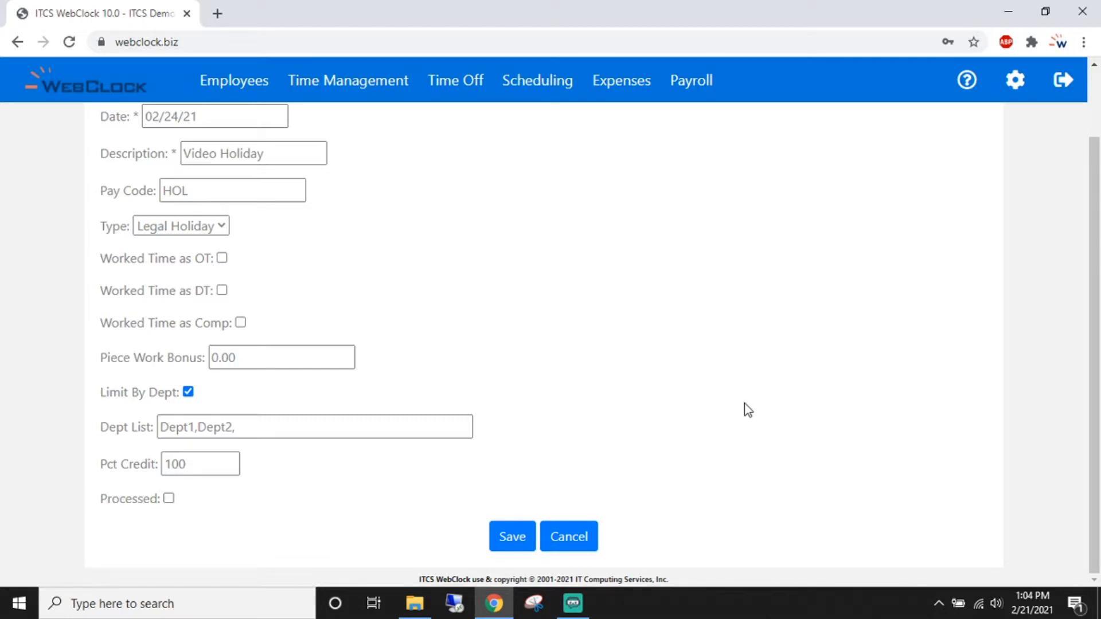
scroll(745, 408, up, 2)
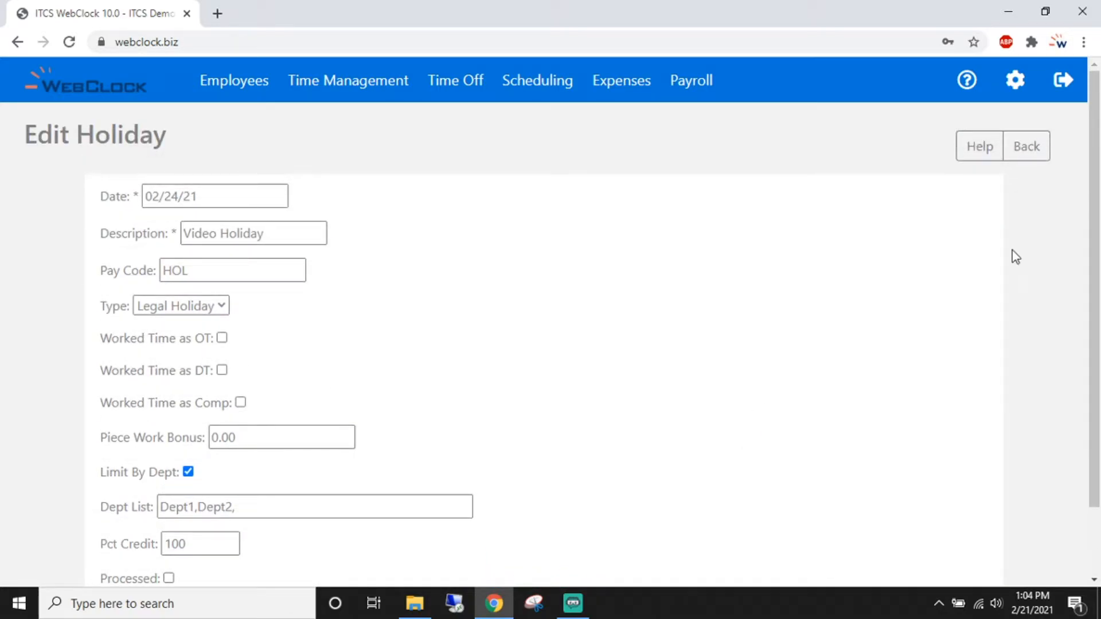
click(1013, 83)
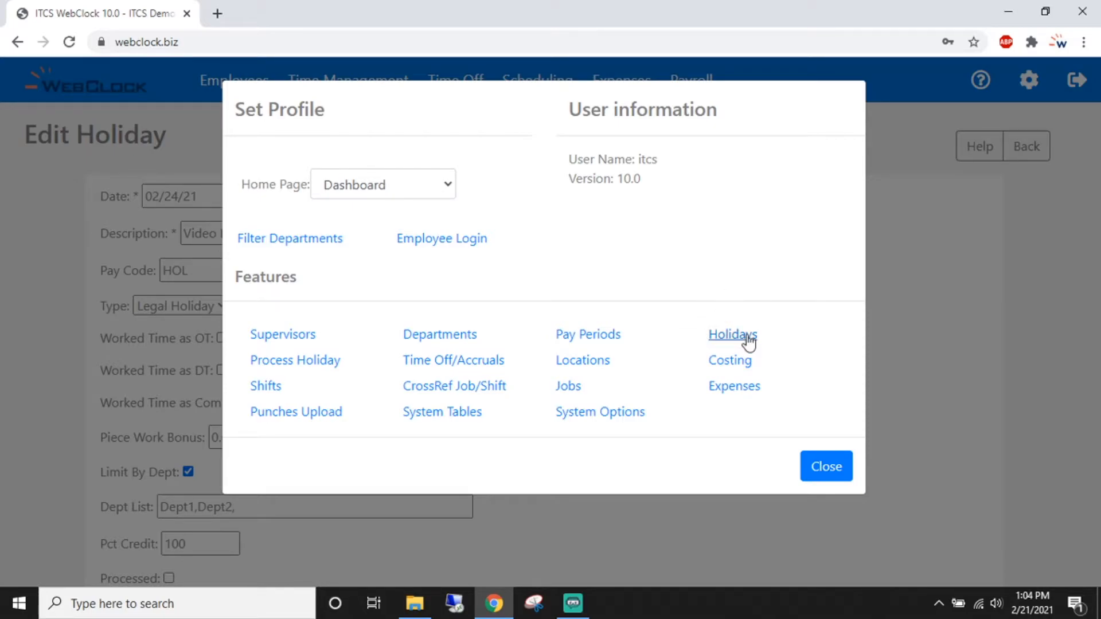
- Process the 02/24/21 Video Holiday from the Process Holiday page
click(314, 369)
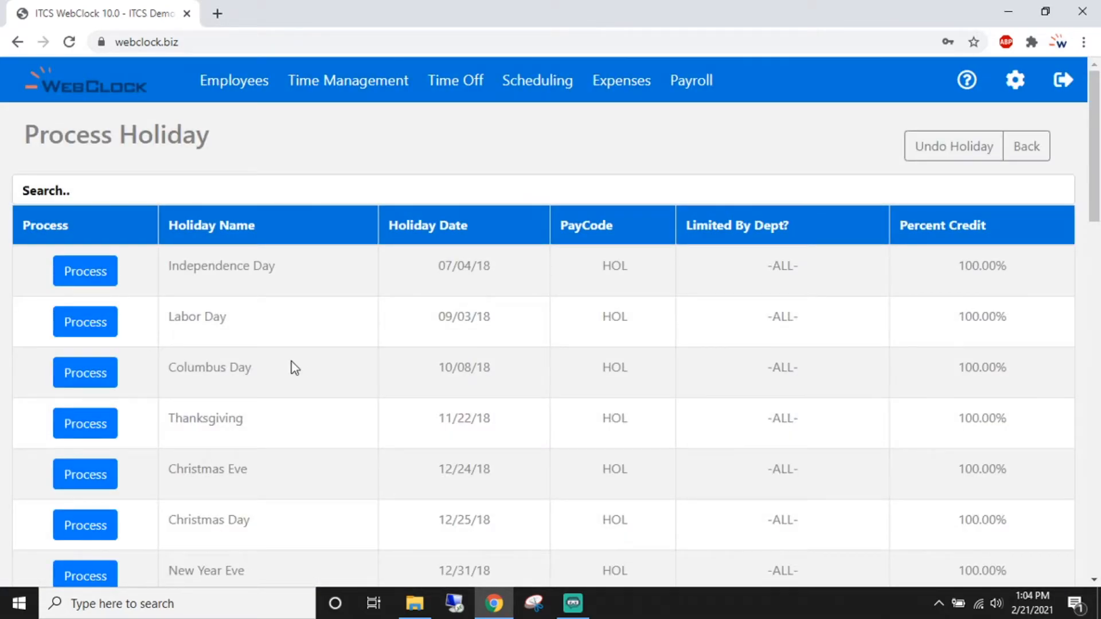
scroll(294, 368, down, 1)
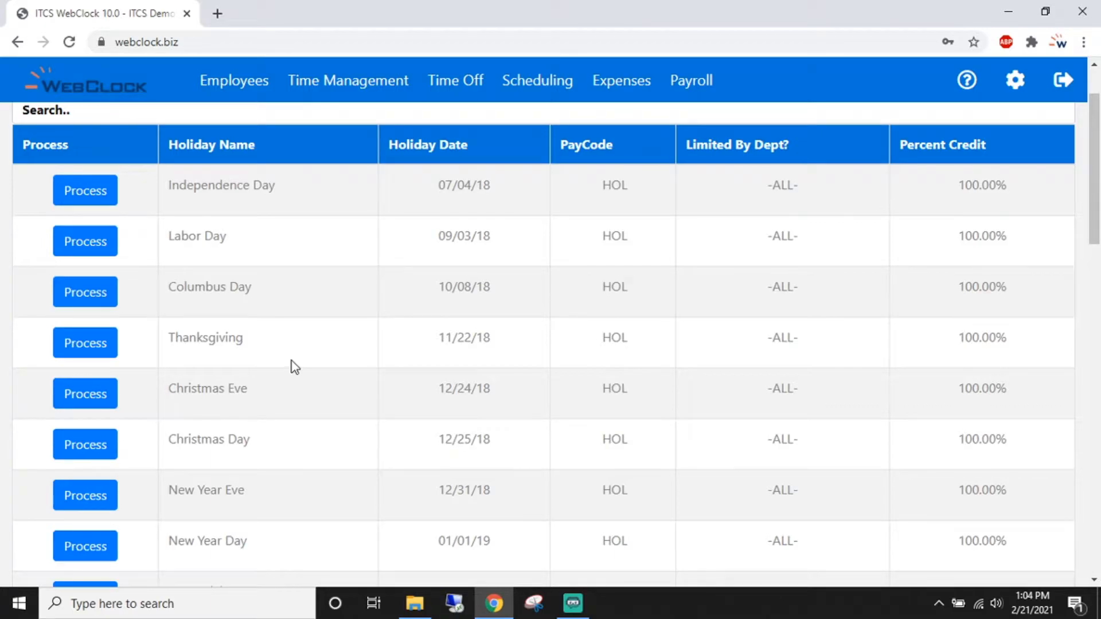
scroll(294, 368, down, 3)
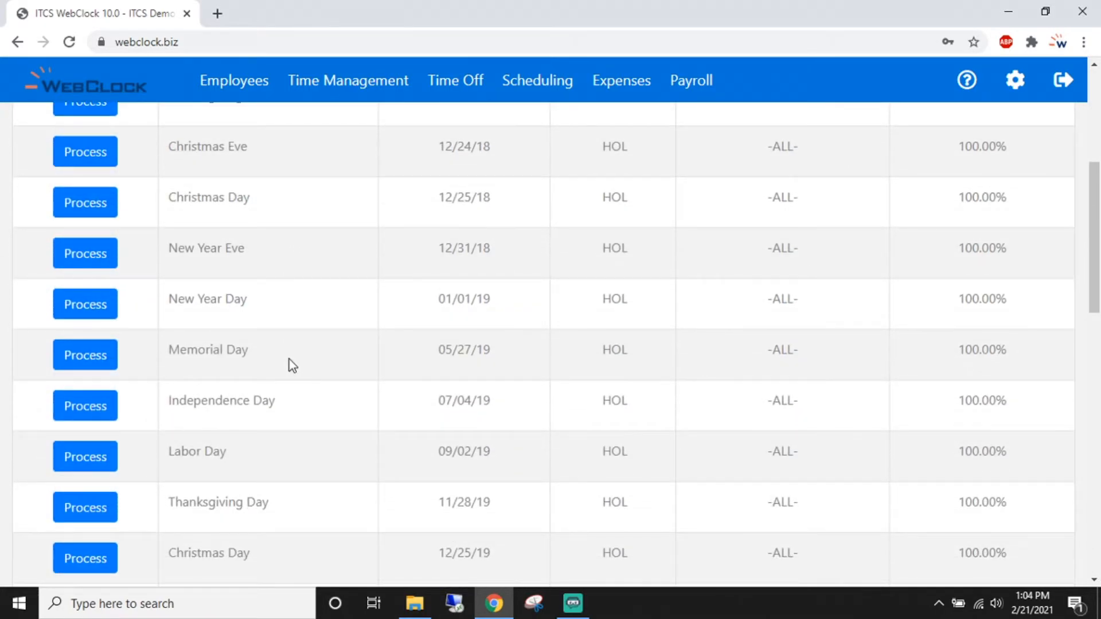
scroll(299, 357, down, 9)
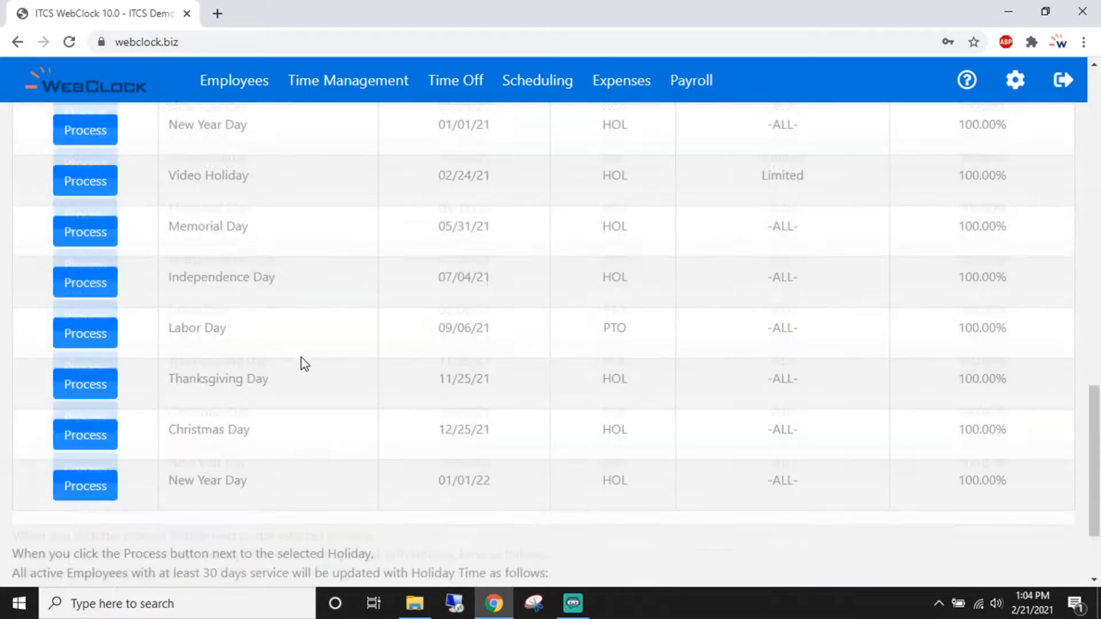
scroll(301, 357, up, 2)
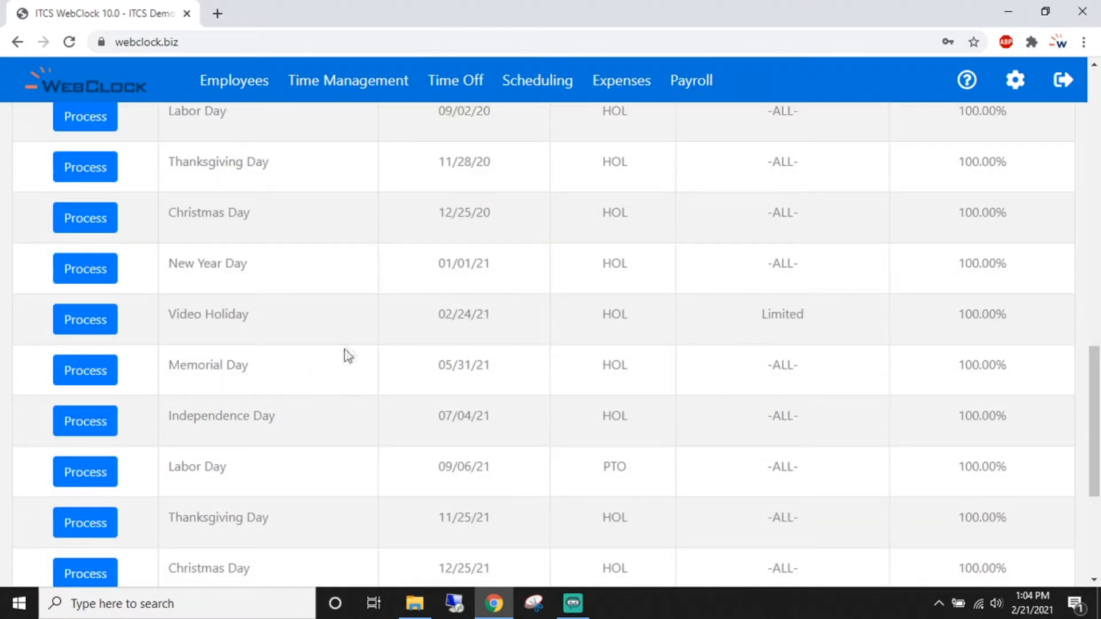
click(86, 321)
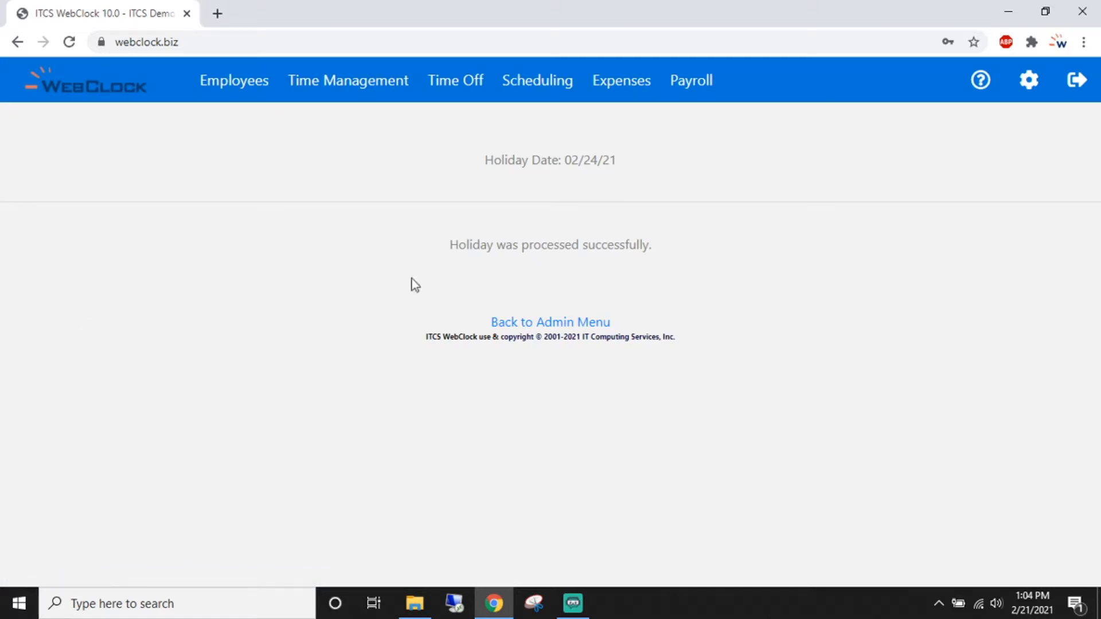
drag(452, 245, 645, 258)
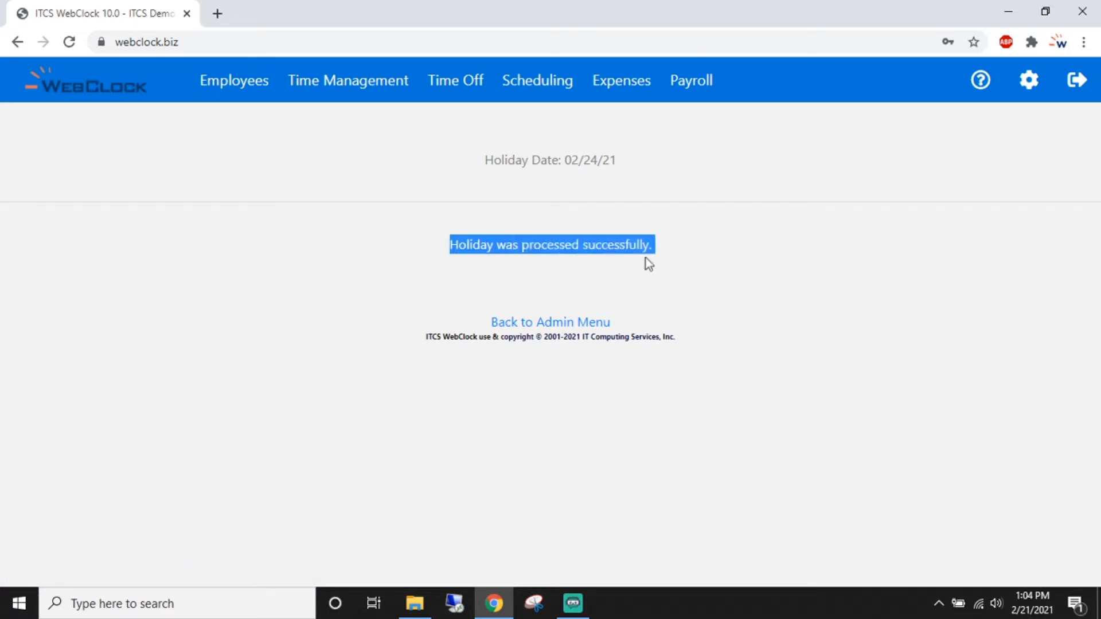
click(691, 308)
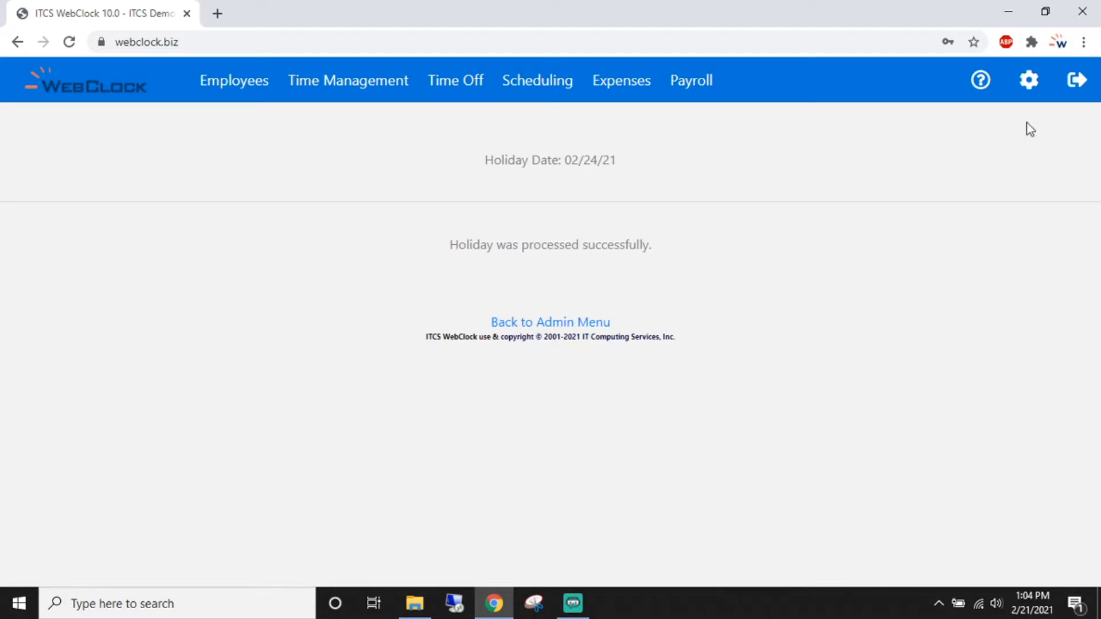
- Add a 'Video Studio' location with the comment 'Description'
click(1029, 83)
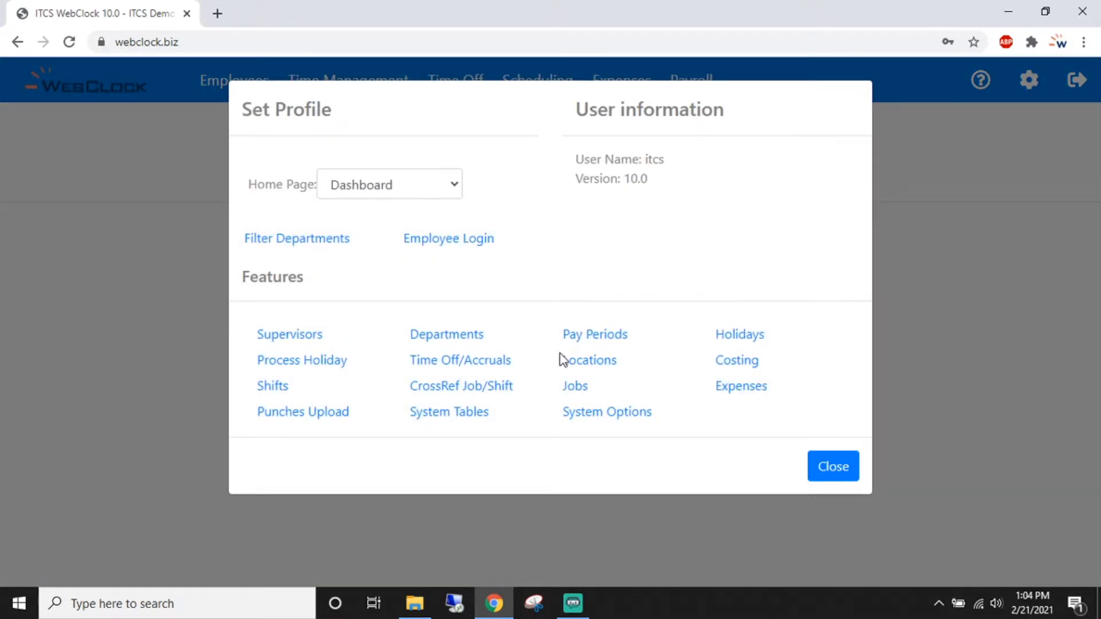
click(592, 369)
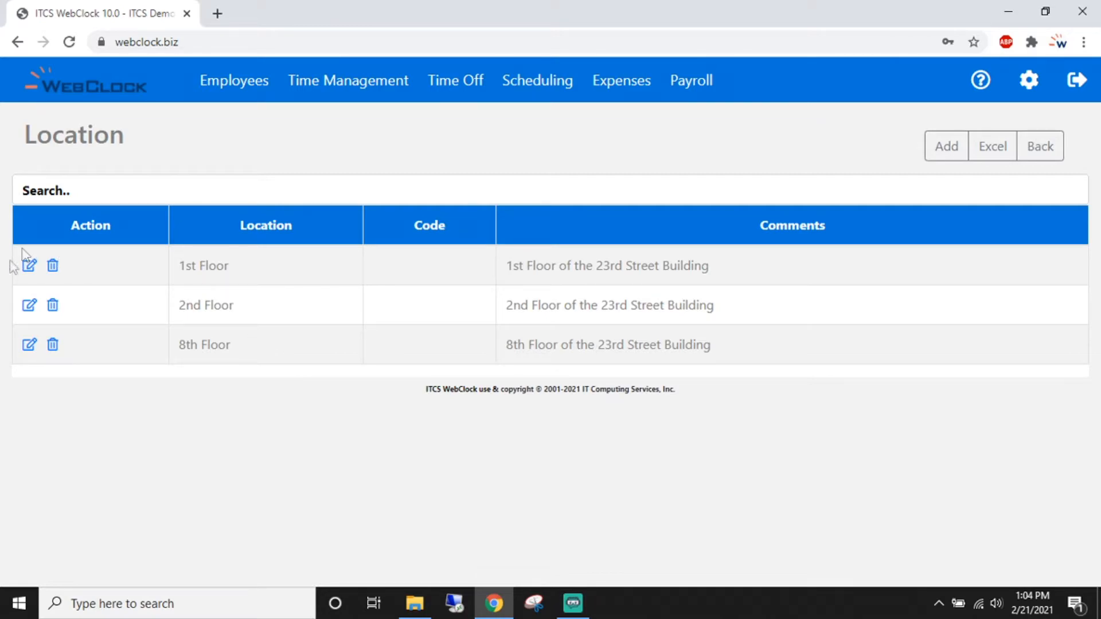
click(947, 147)
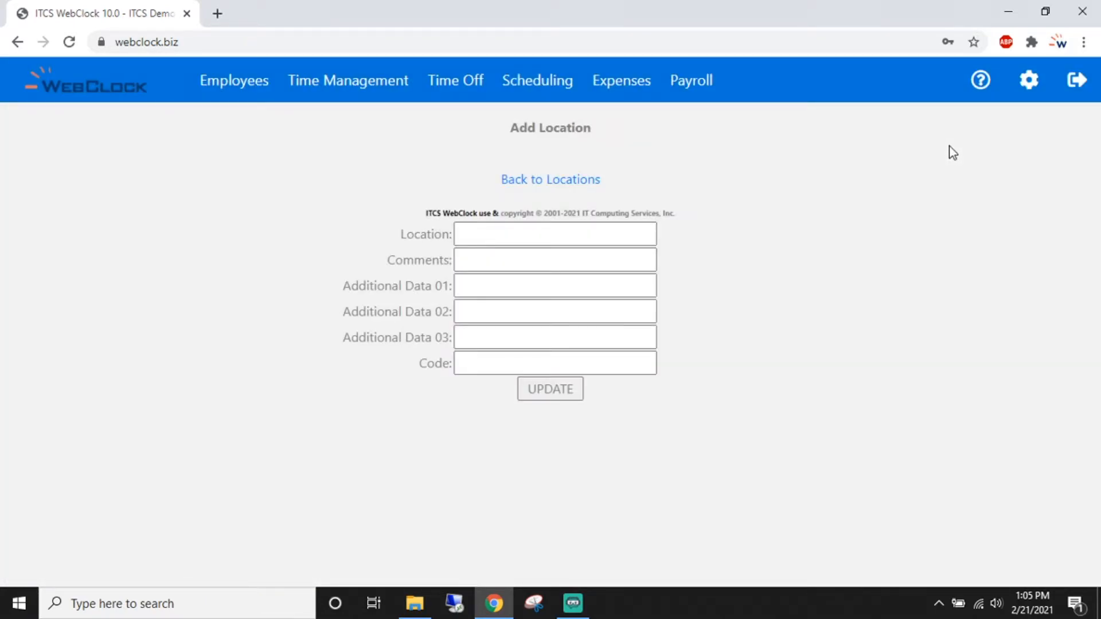
click(635, 236)
text(Video Studio)
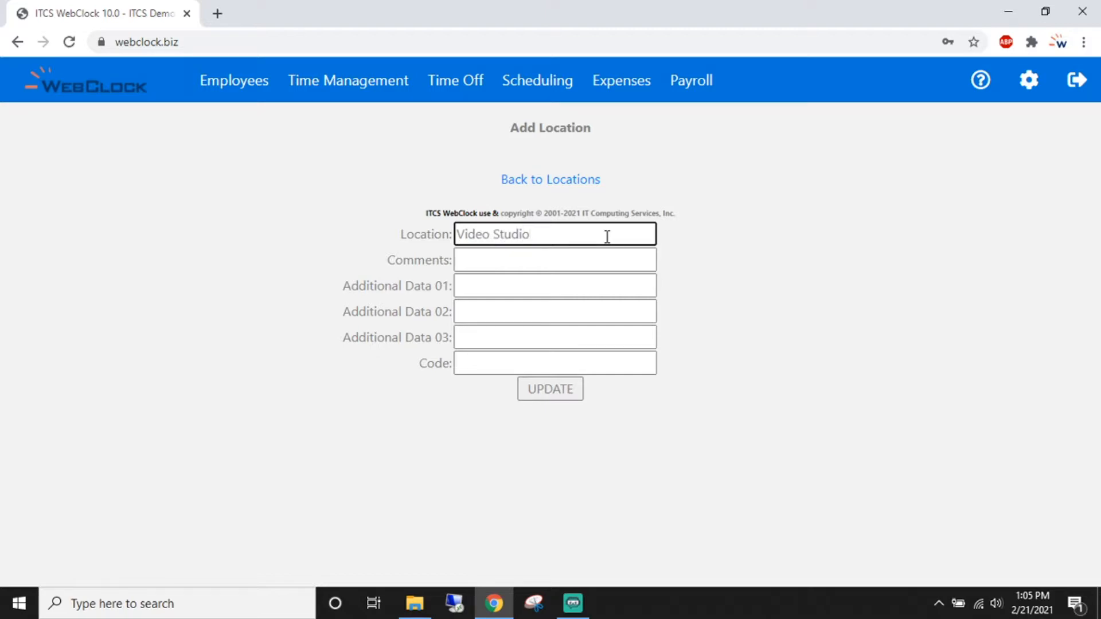
key(Tab)
text(Description)
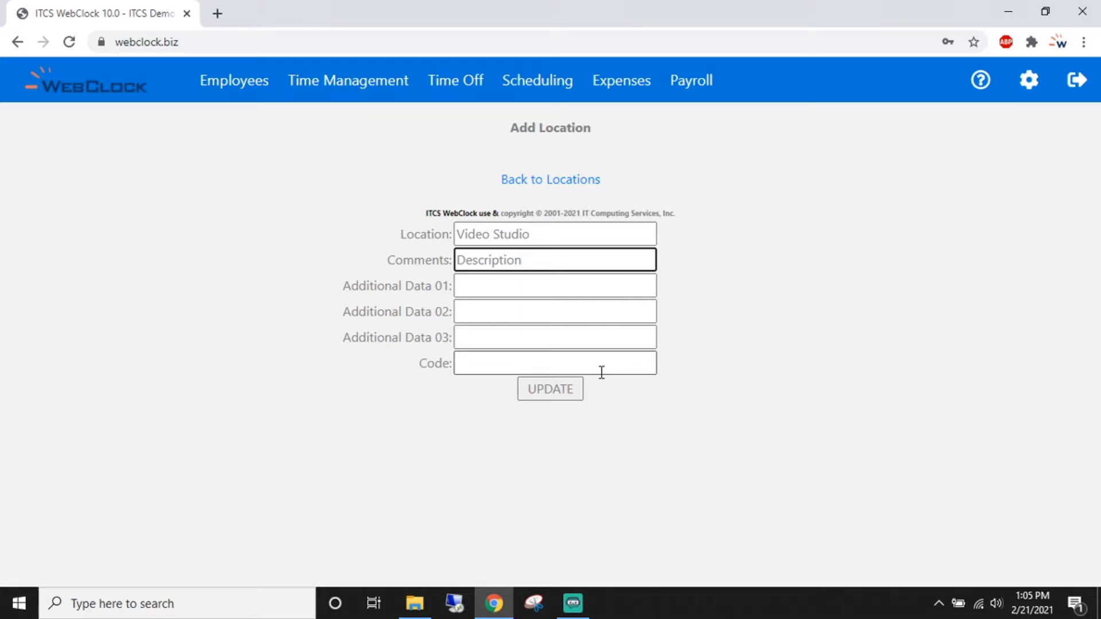
click(561, 395)
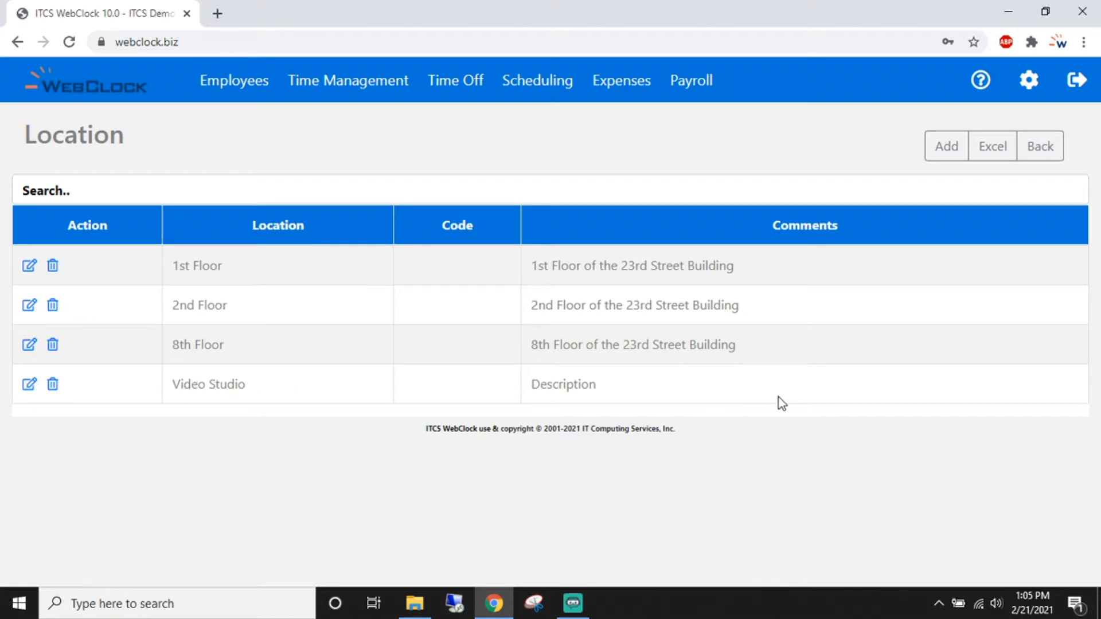
- Open a blank Add Task form from the Costing Active Task List
click(1032, 81)
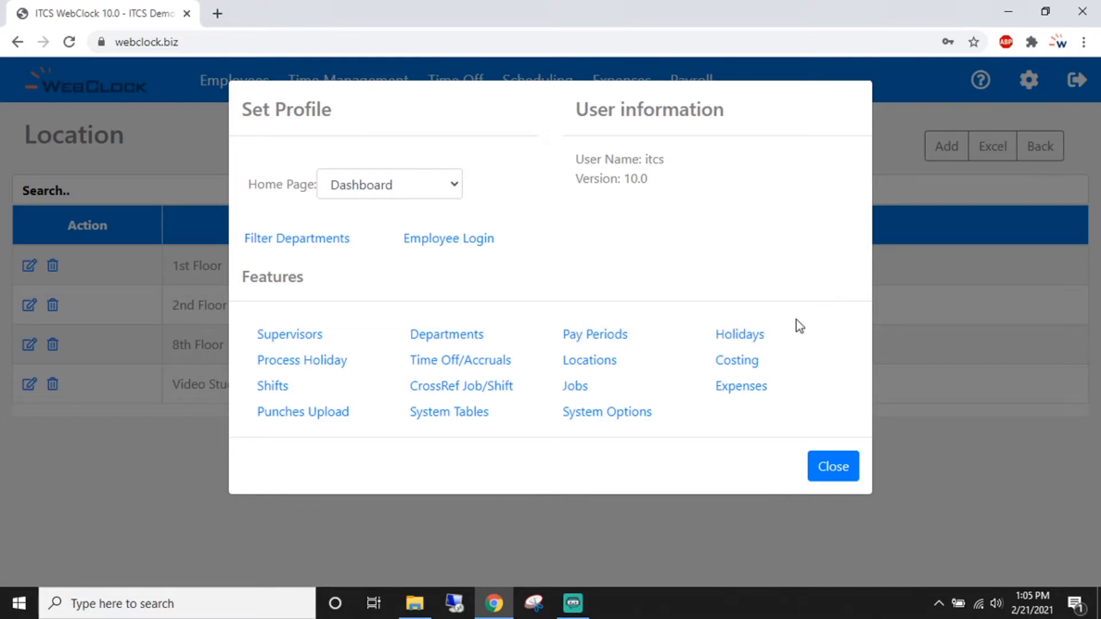
click(736, 361)
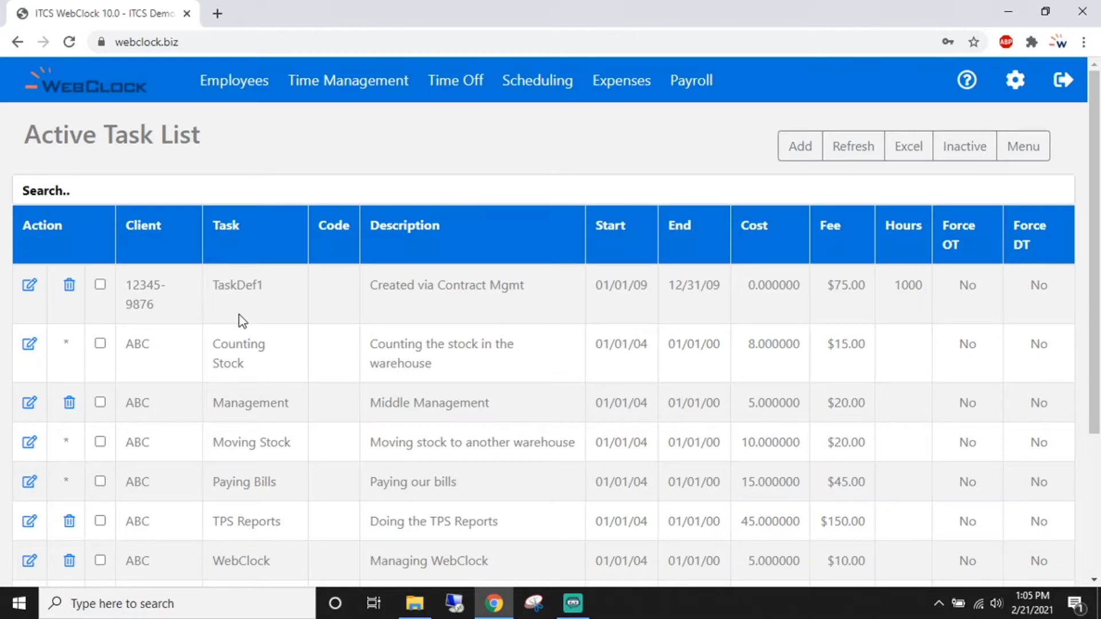
click(800, 150)
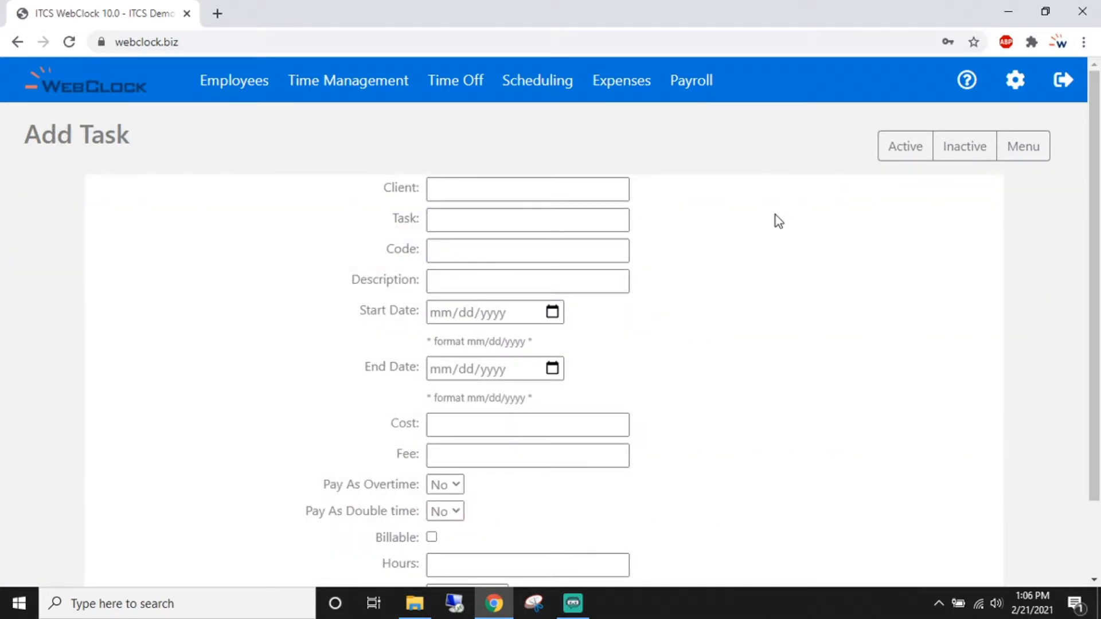
- Enter client Parent, task Child and description 'What the employee sees' in the new task
click(544, 191)
text(Parent)
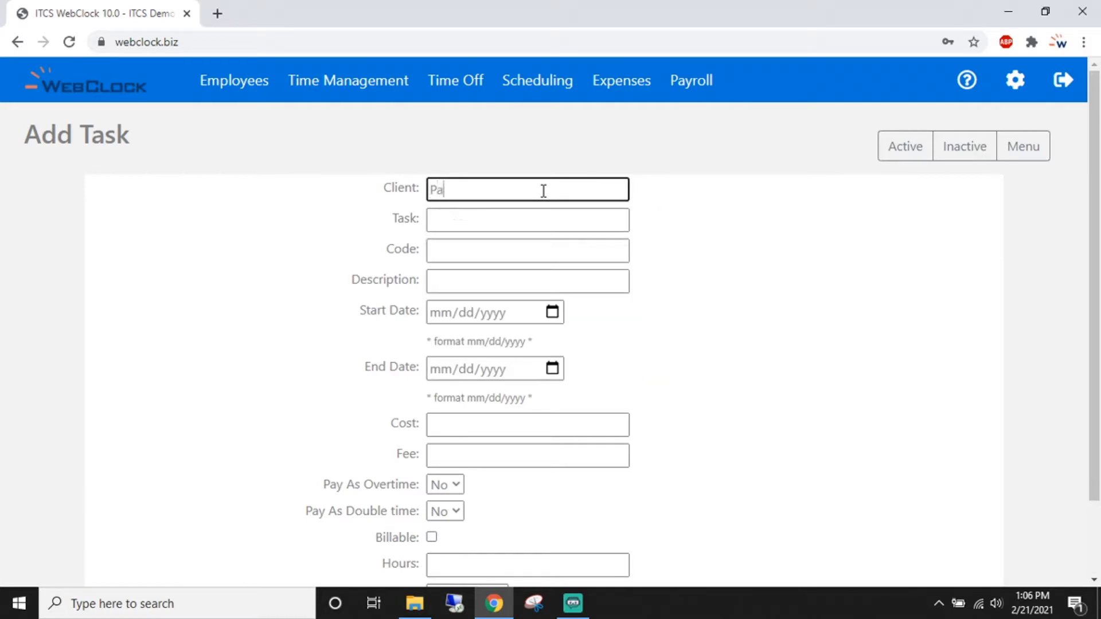
key(Tab)
text(Child)
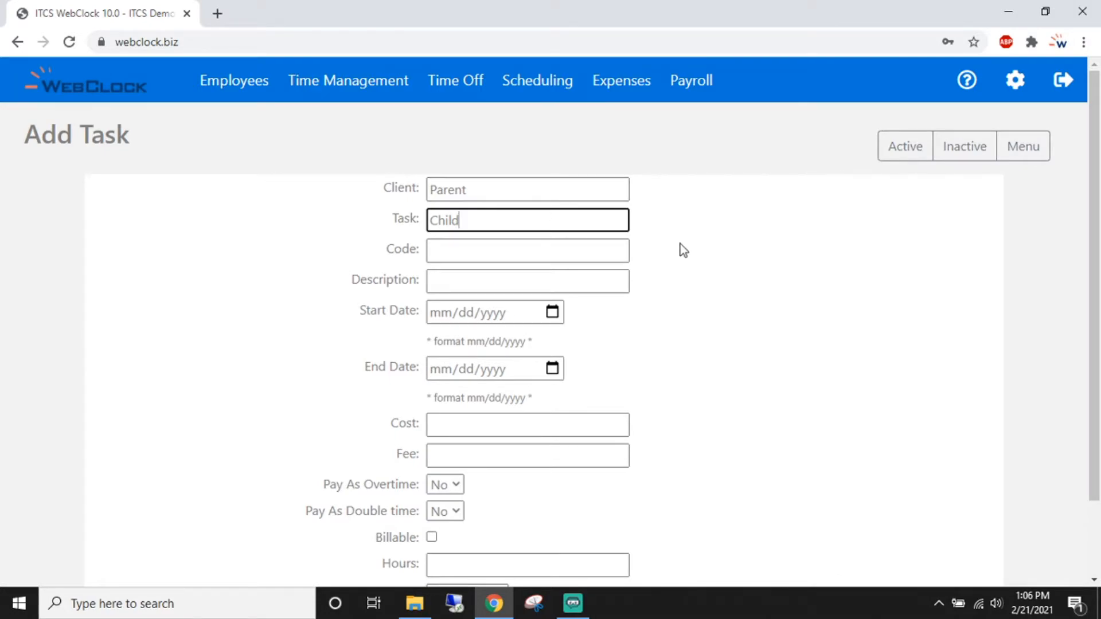
scroll(680, 243, down, 1)
click(619, 202)
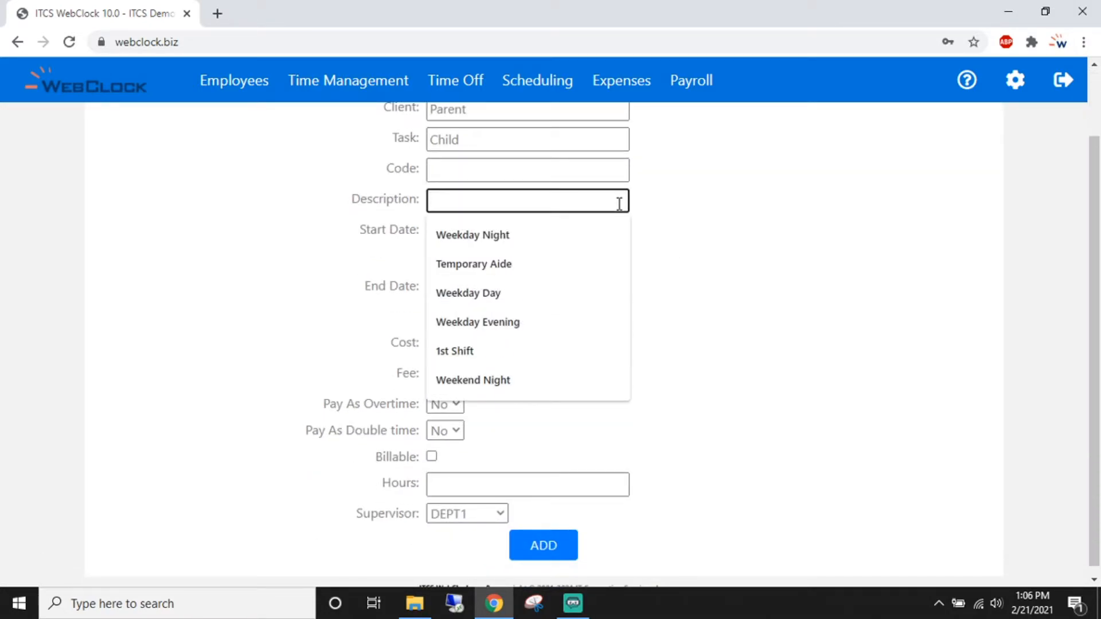
text(What the employee sees)
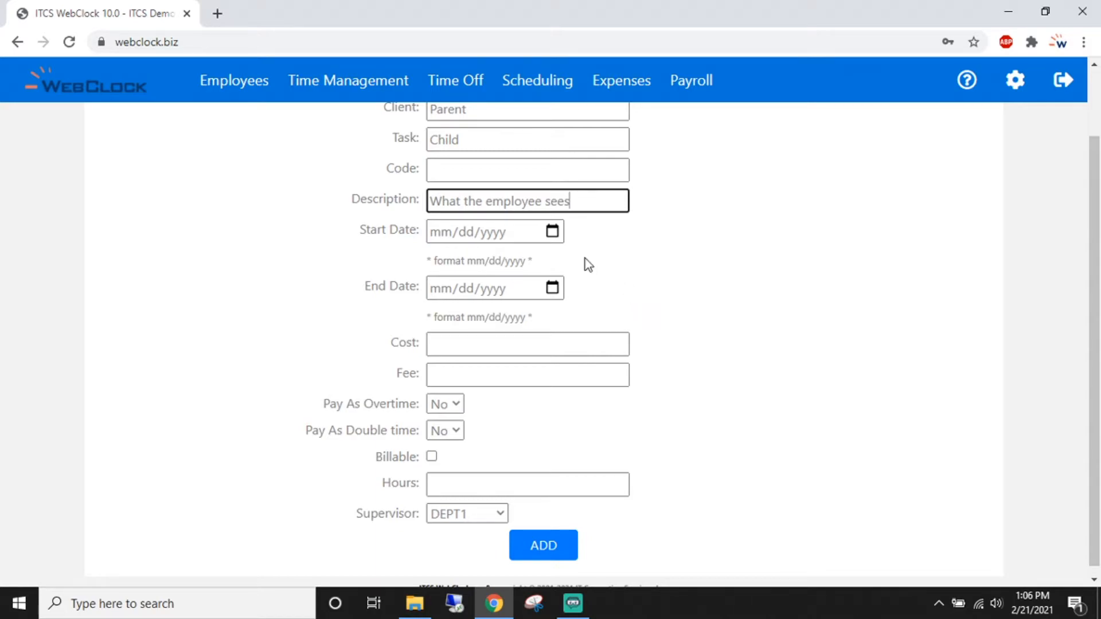
- Give the task a start date of 01/01/2000 and an end date of 12/31/2050
click(553, 231)
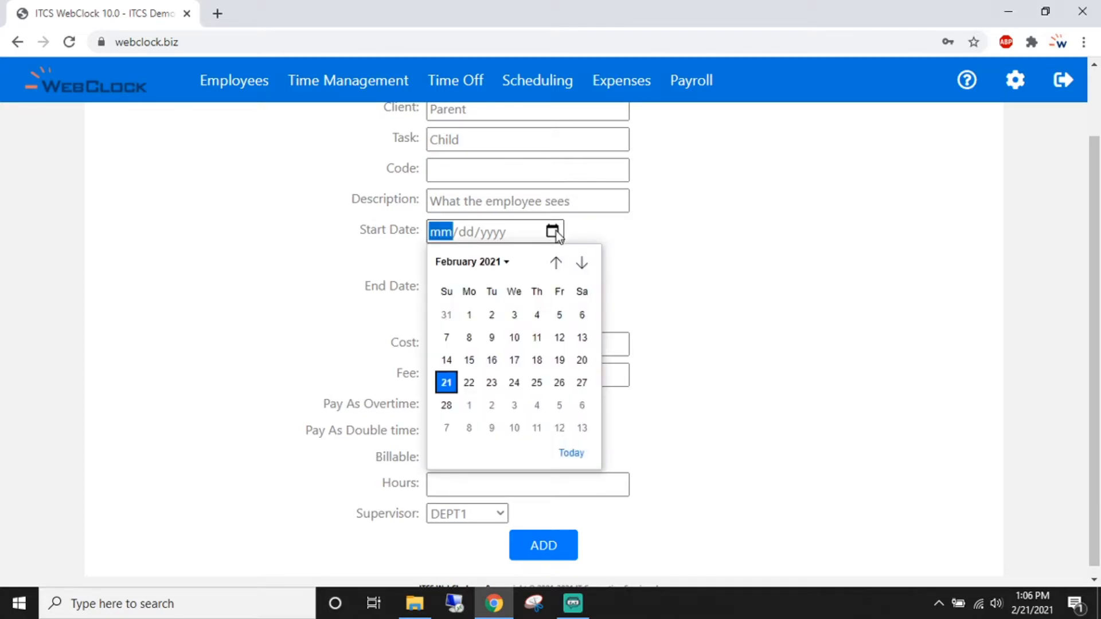
text(1)
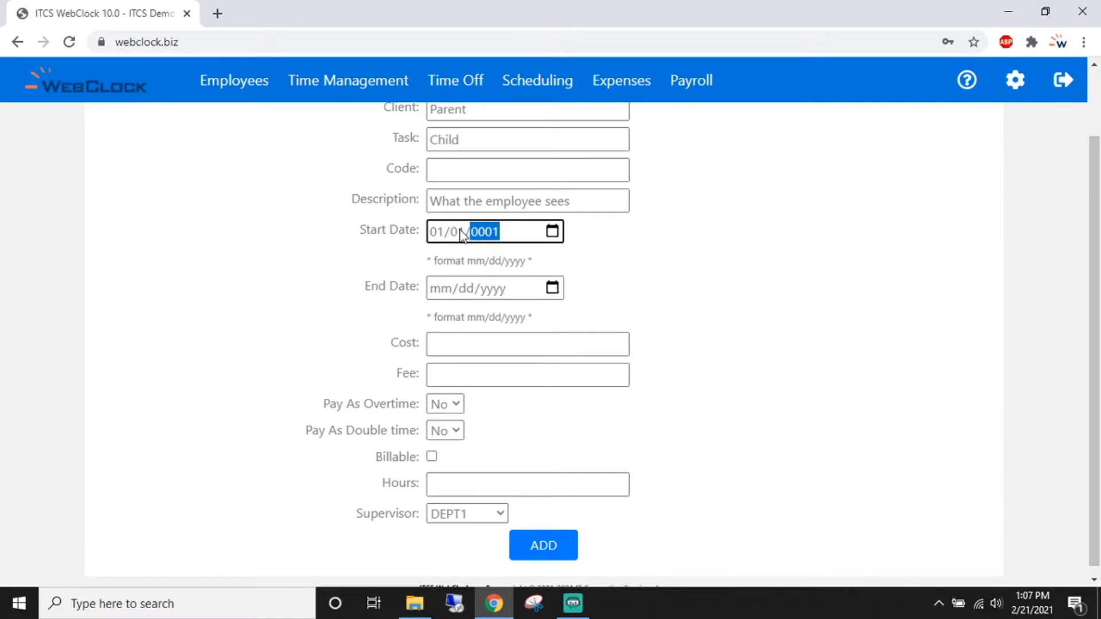
text(/1/12000)
click(440, 290)
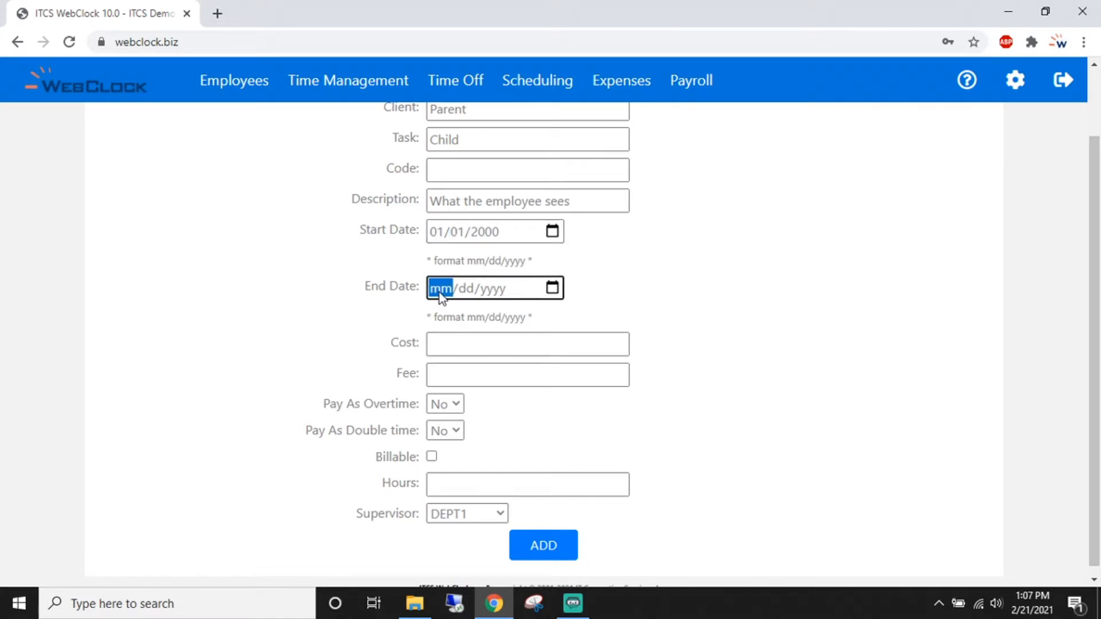
text(12/31/)
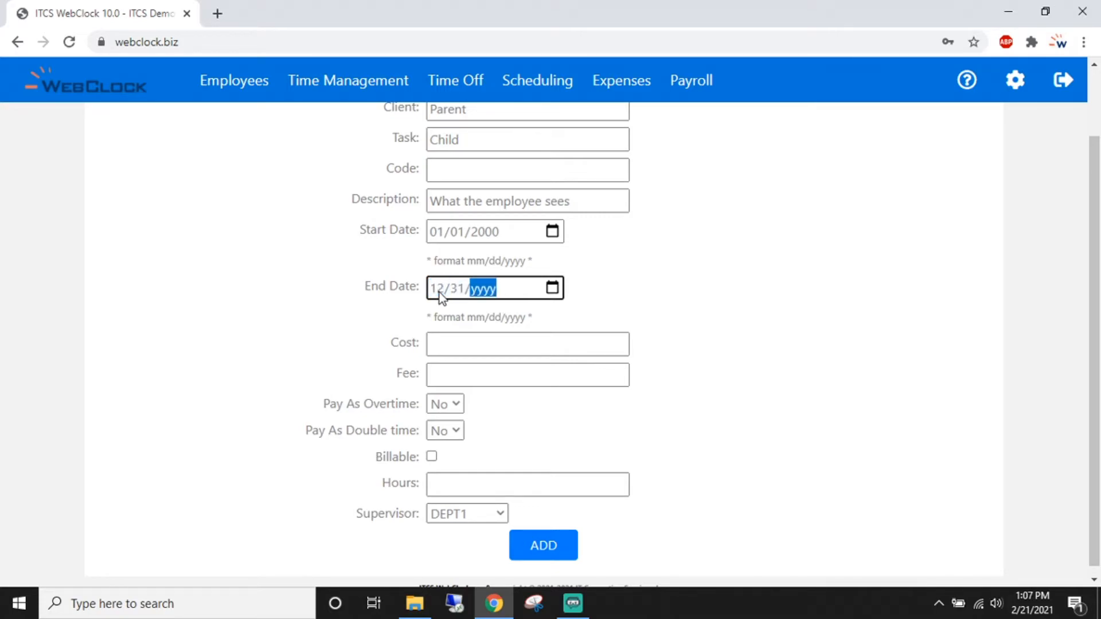
text(2050)
click(759, 299)
scroll(759, 298, down, 1)
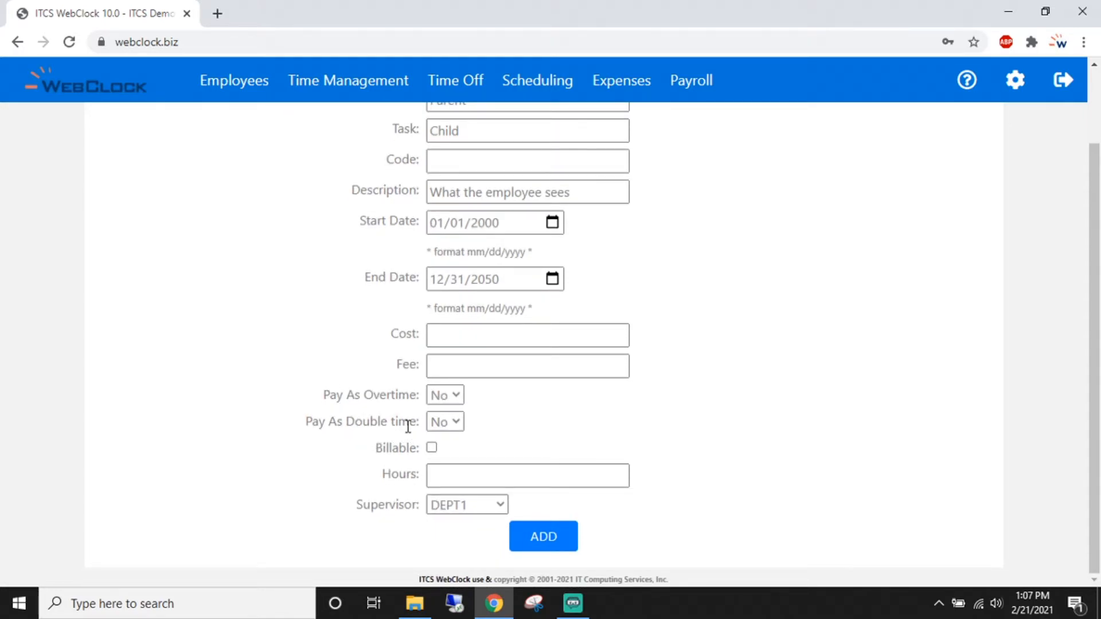
- Save the Parent/Child task, confirm its row in the Active Task List, and go to Expense Types
click(550, 541)
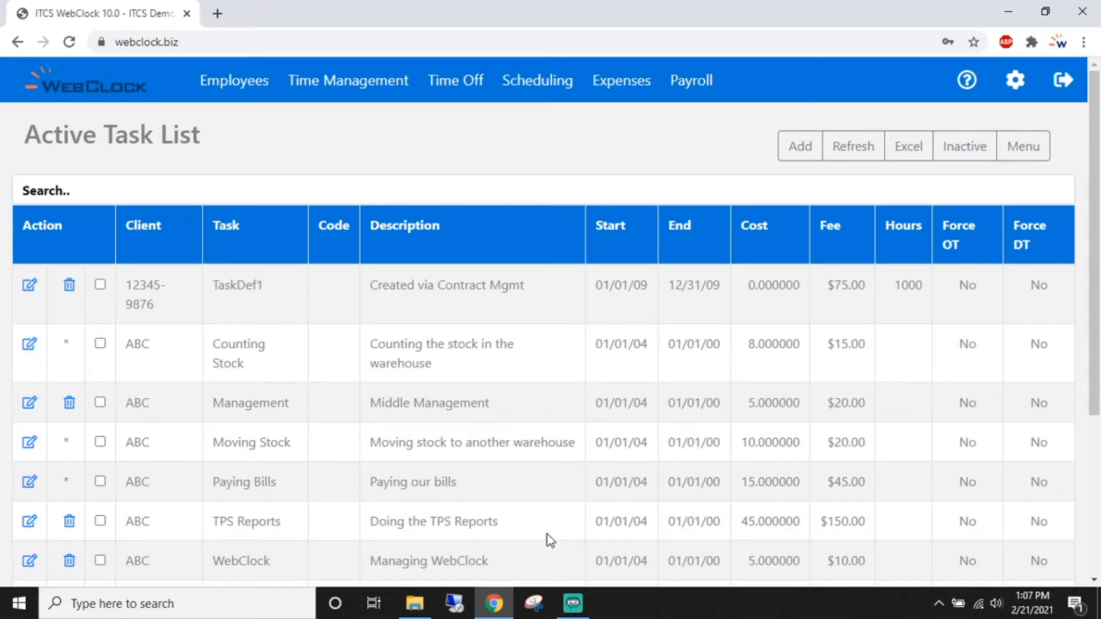
scroll(550, 539, down, 4)
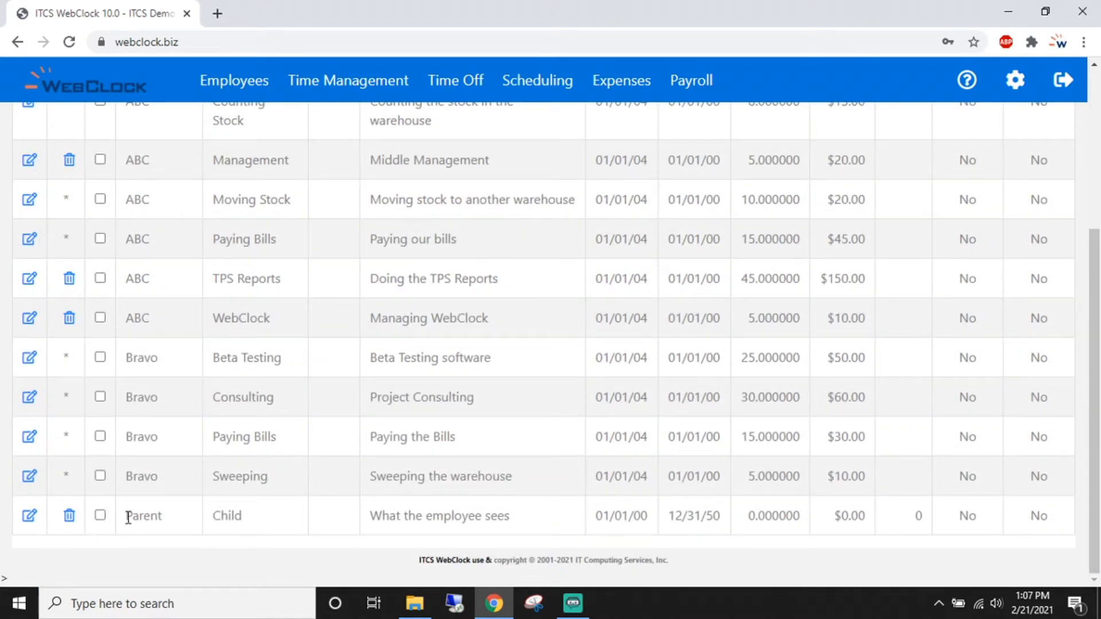
drag(125, 516, 164, 516)
drag(252, 521, 277, 525)
click(281, 527)
click(1016, 81)
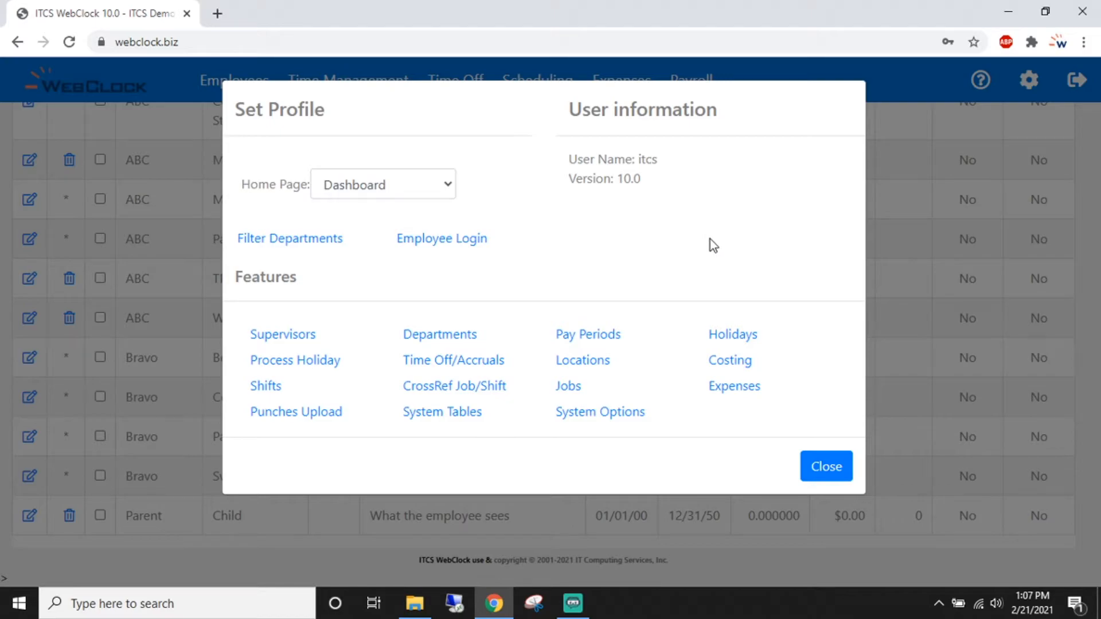
click(739, 386)
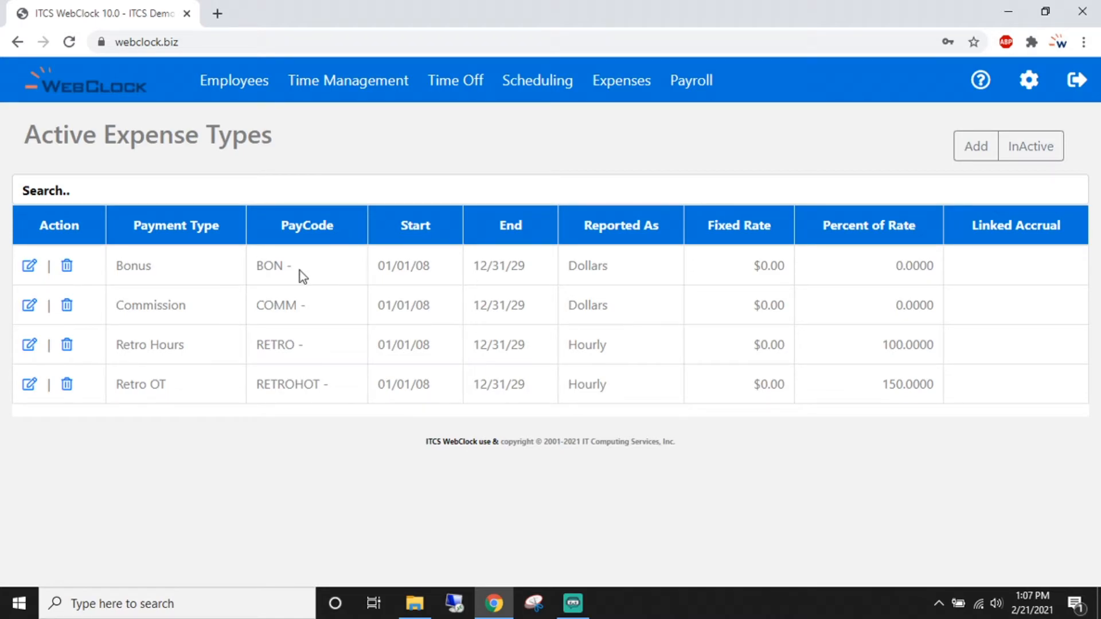
- Start a new expense type named Bonus with pay code BUS
click(976, 146)
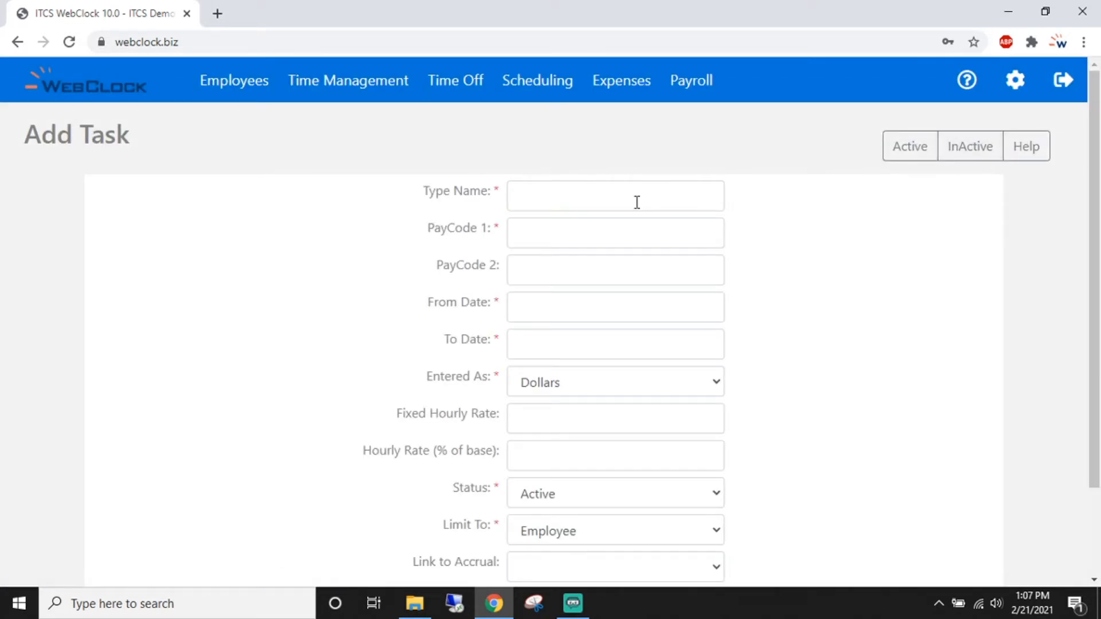
click(637, 202)
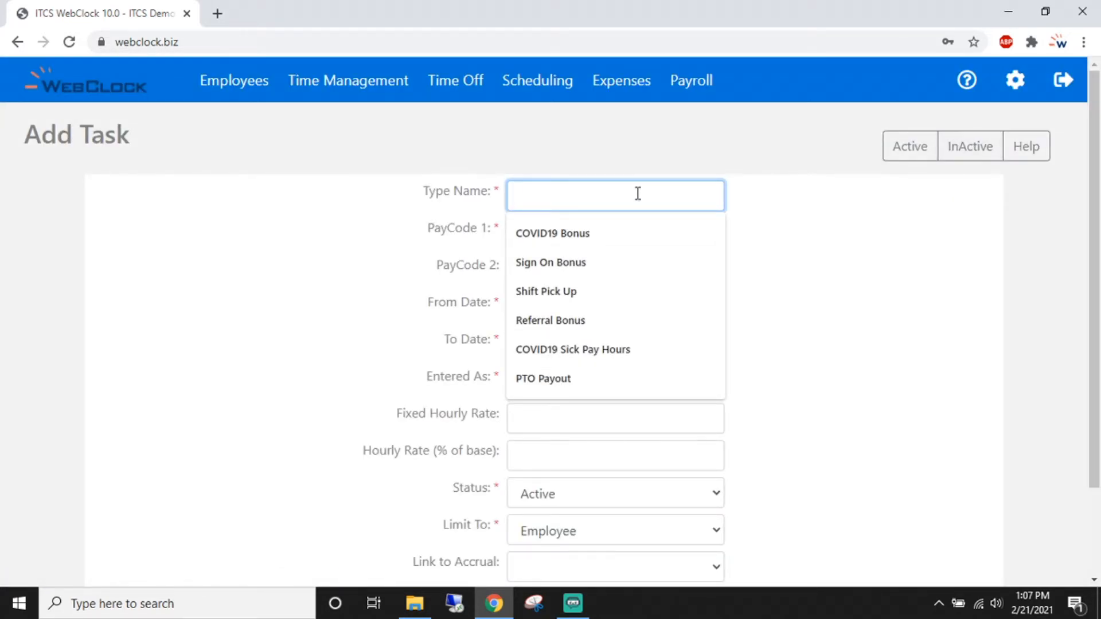
text(Bonus)
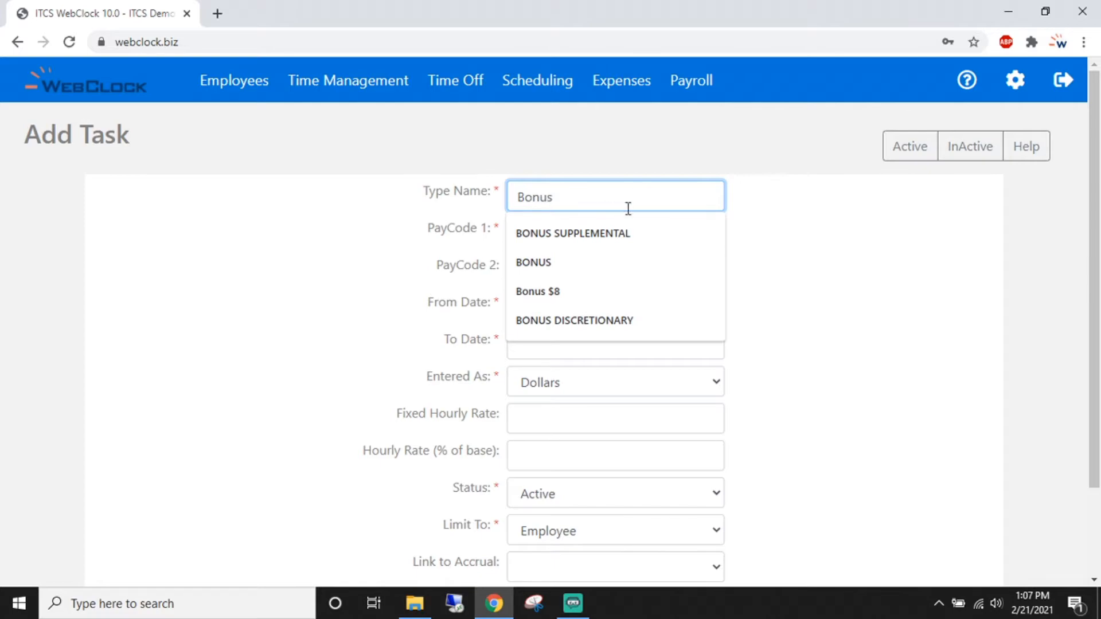
click(795, 213)
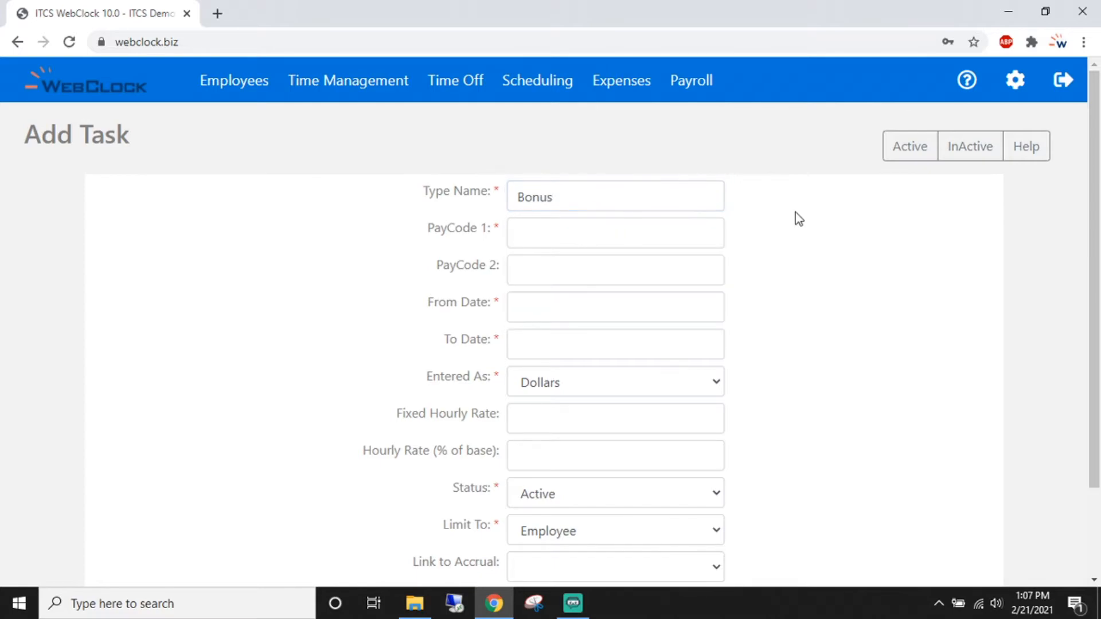
click(701, 233)
text(BU)
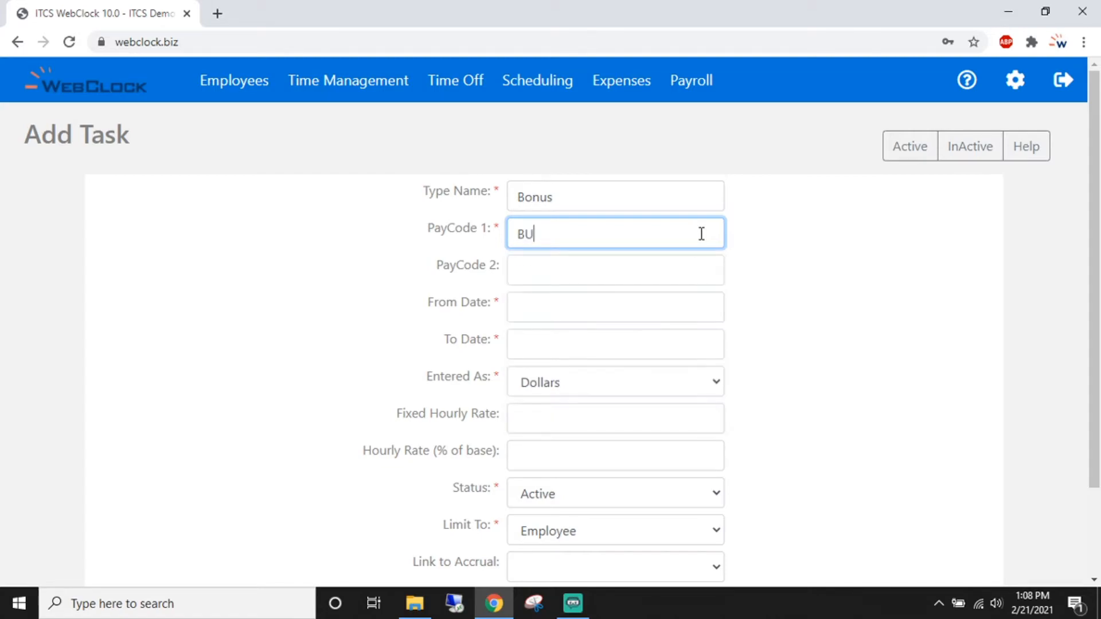
text(S)
- Set the Bonus type's dates from 01/01/00 to 12/31/50
click(711, 311)
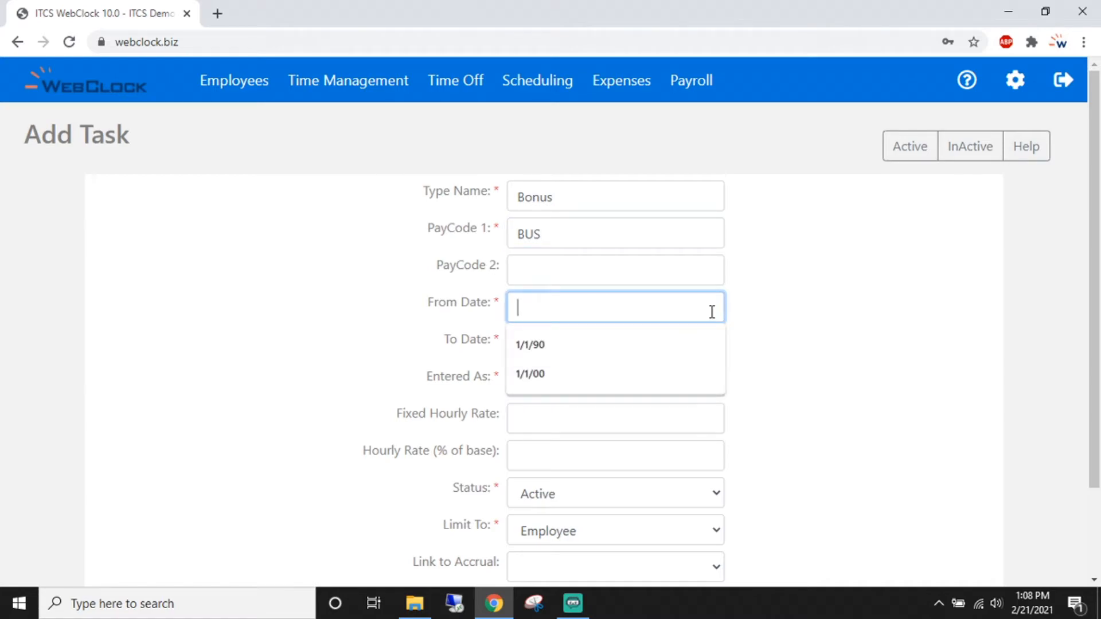
click(583, 372)
click(579, 346)
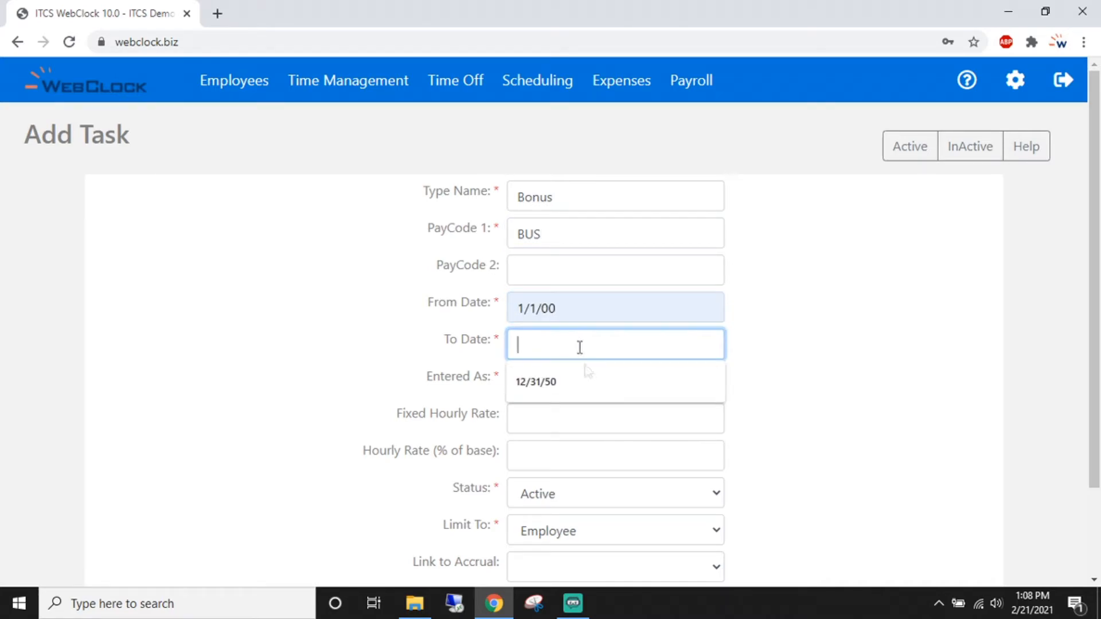
click(590, 380)
scroll(772, 282, down, 2)
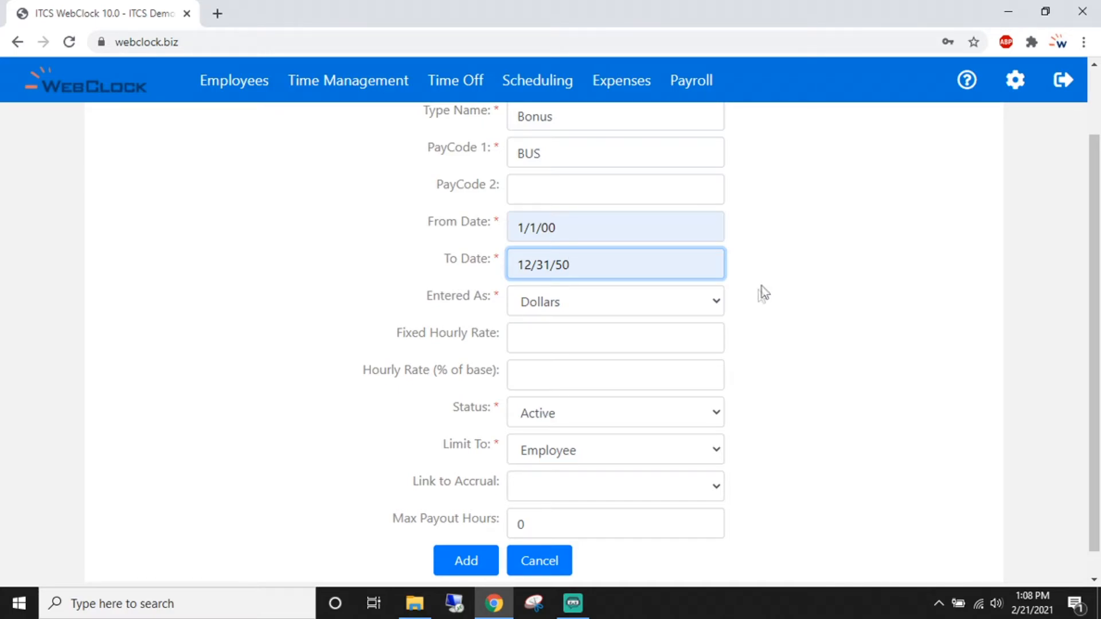
- Make the Bonus type entered in Dollars, status Active, limited to Manager
click(706, 309)
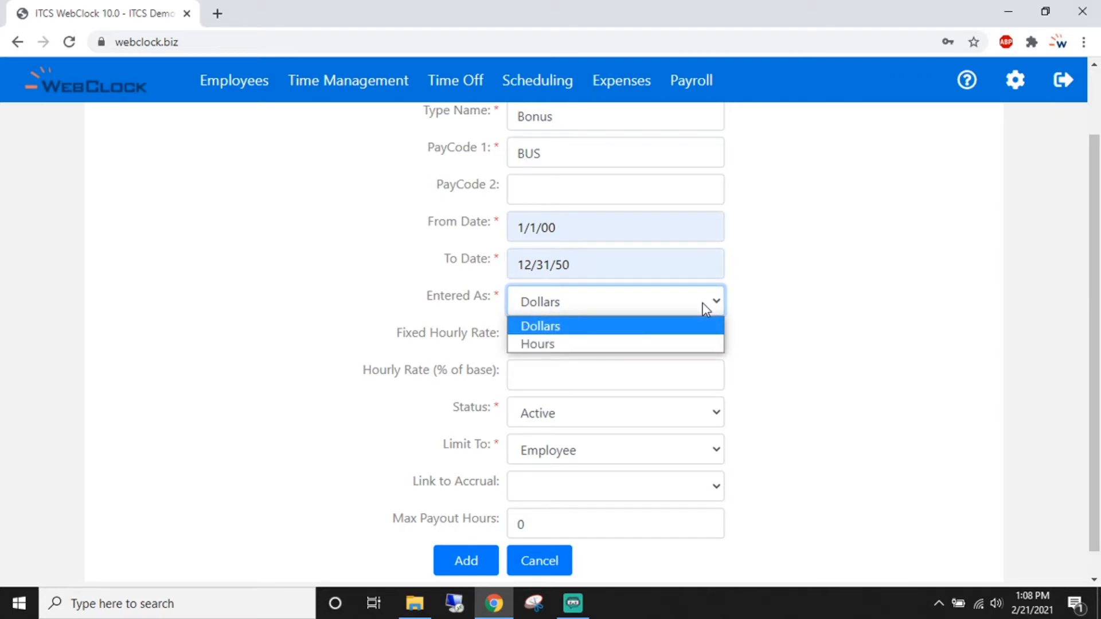
click(700, 346)
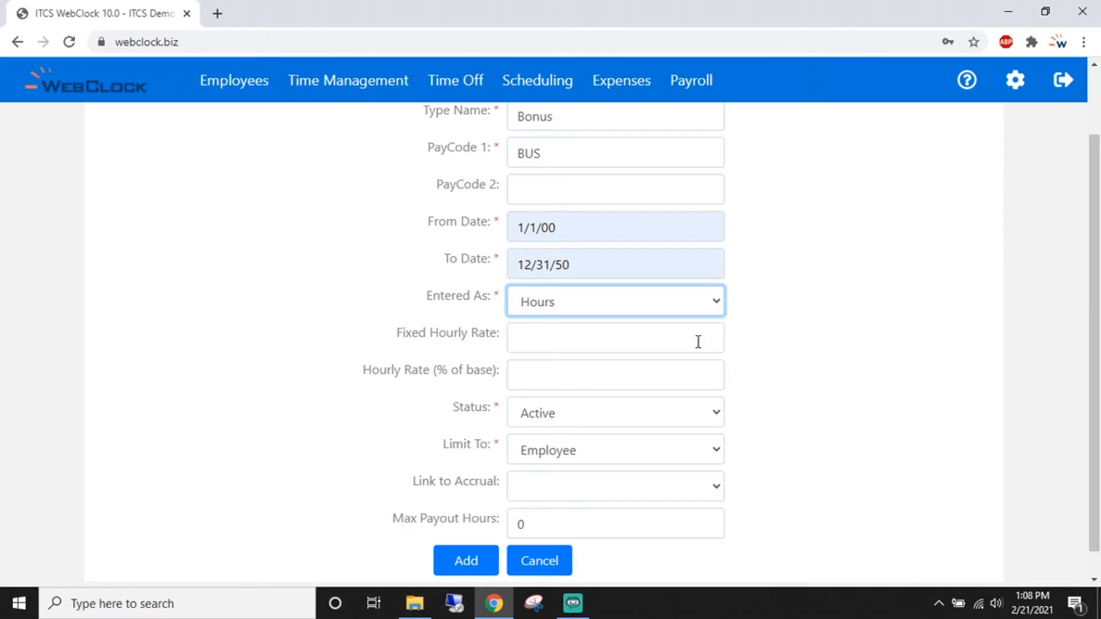
scroll(698, 341, down, 1)
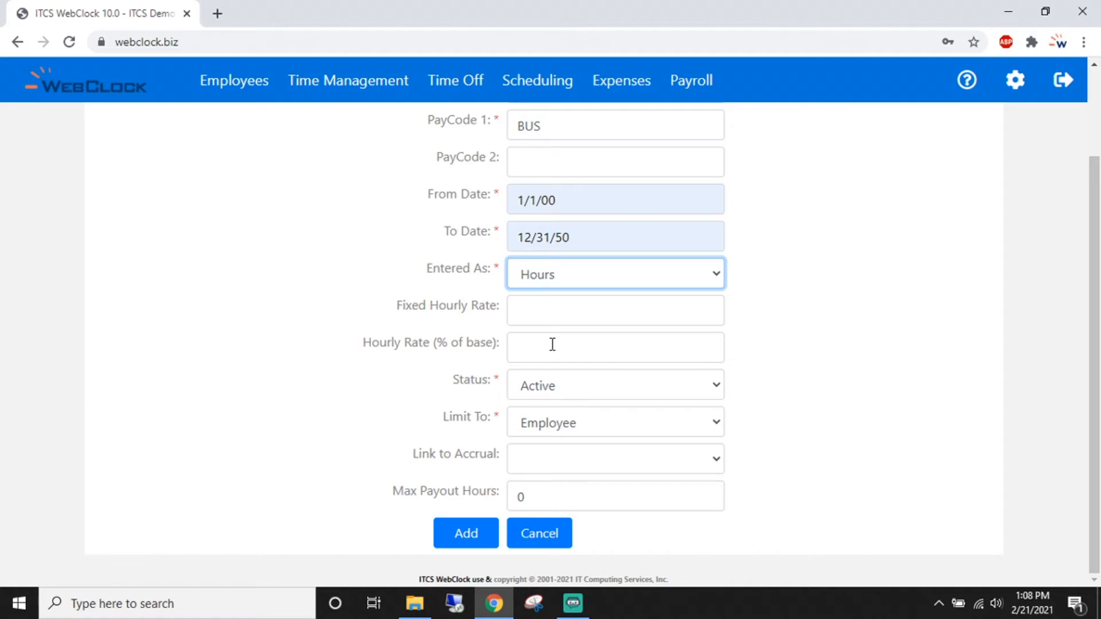
click(606, 281)
click(606, 296)
click(702, 391)
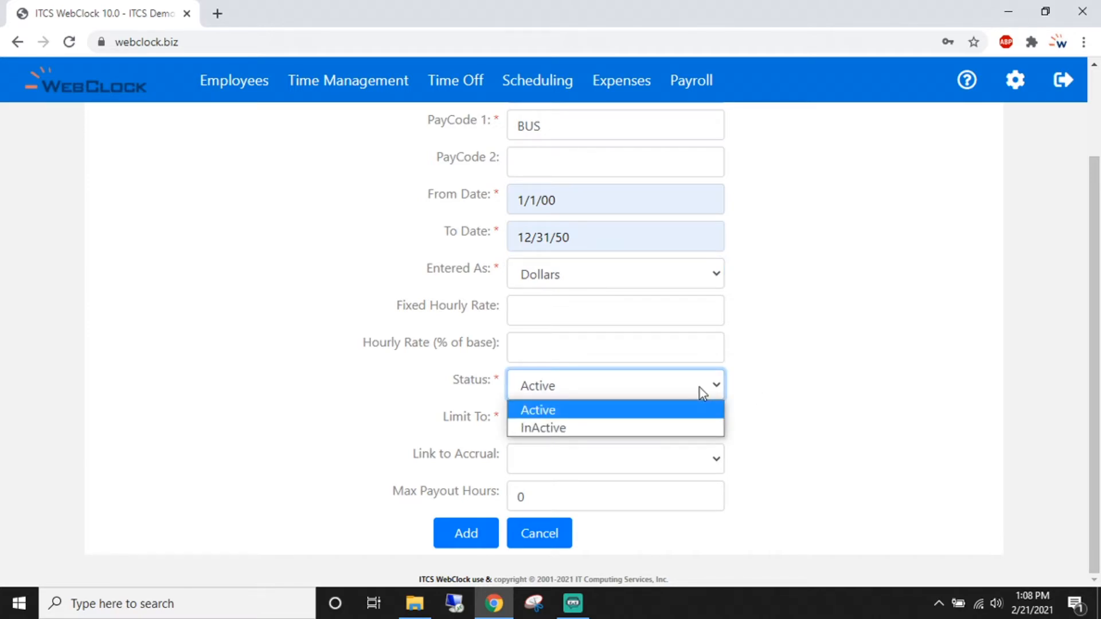
click(699, 388)
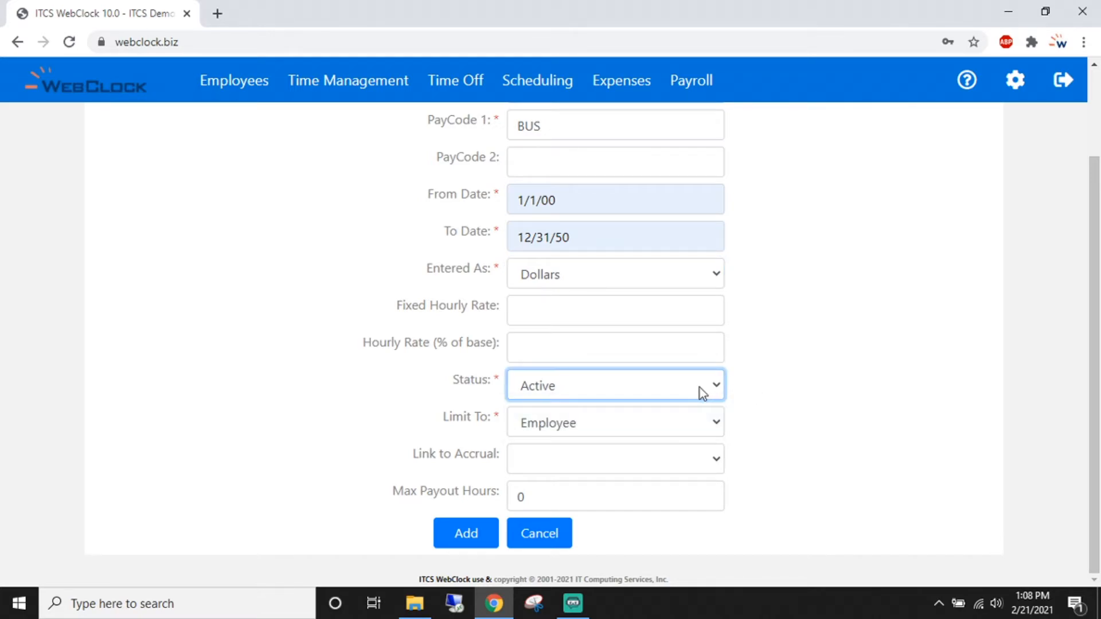
click(719, 425)
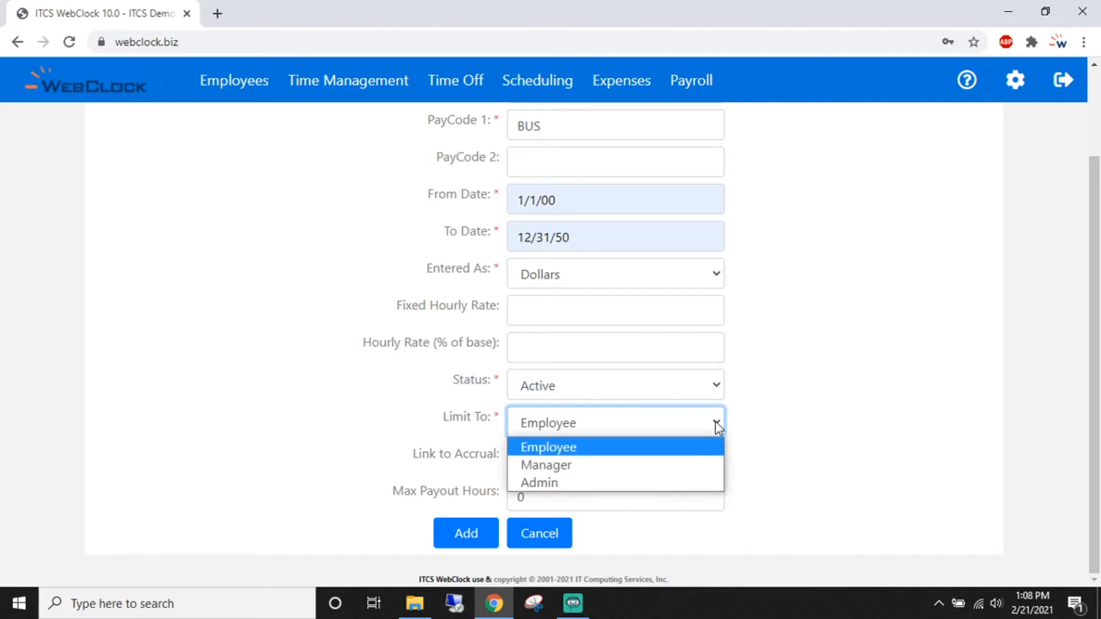
click(681, 465)
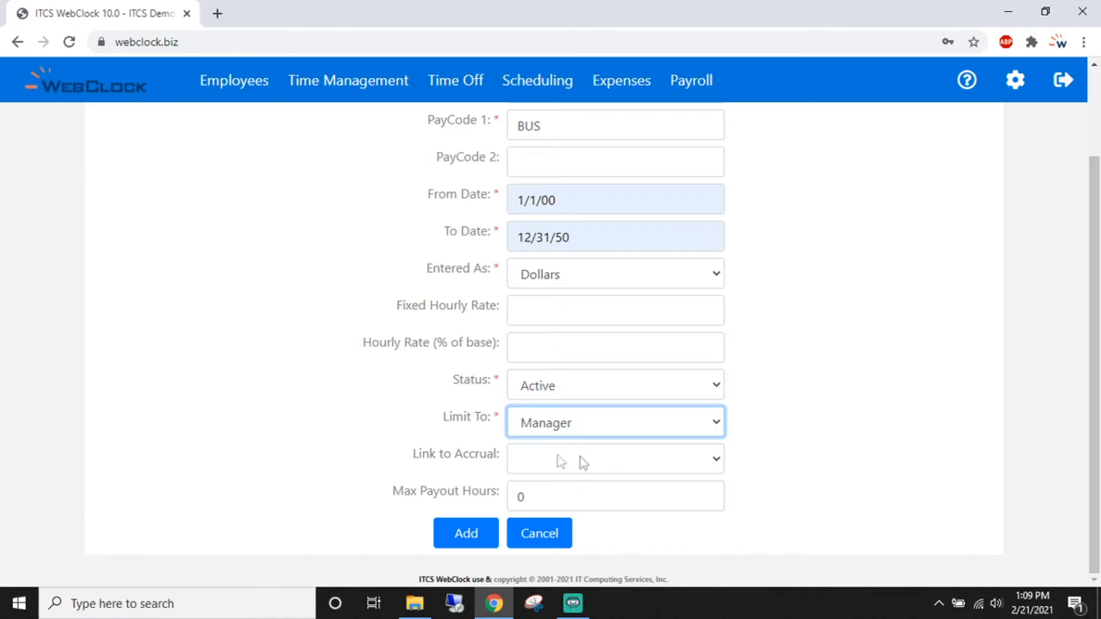
- Save the Bonus expense type and check its BUS row in the list
click(458, 532)
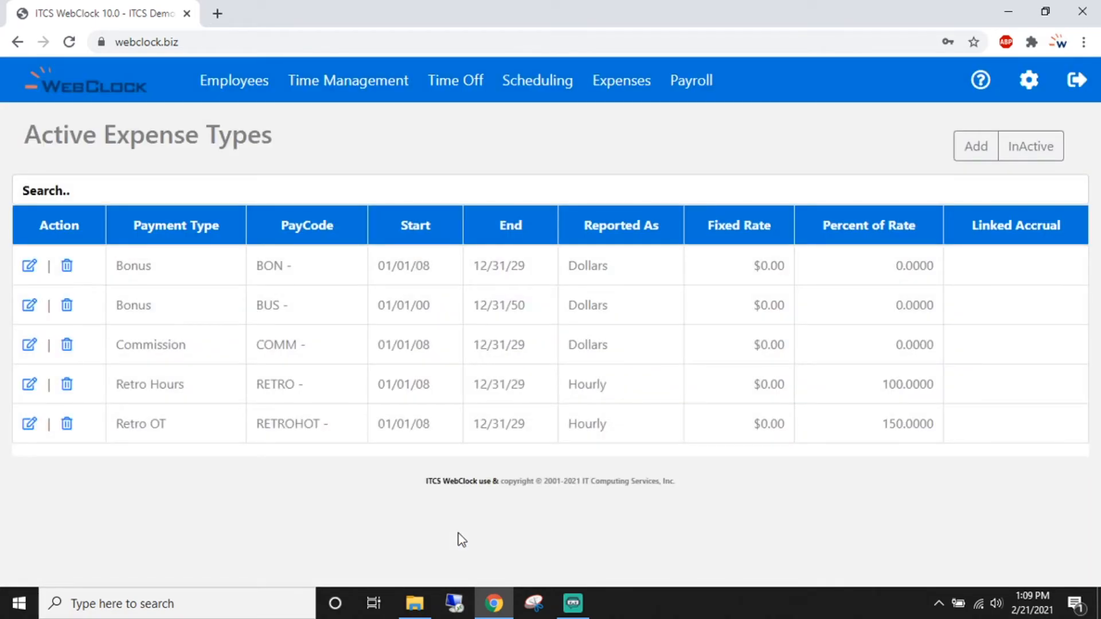
drag(115, 309, 343, 316)
click(341, 312)
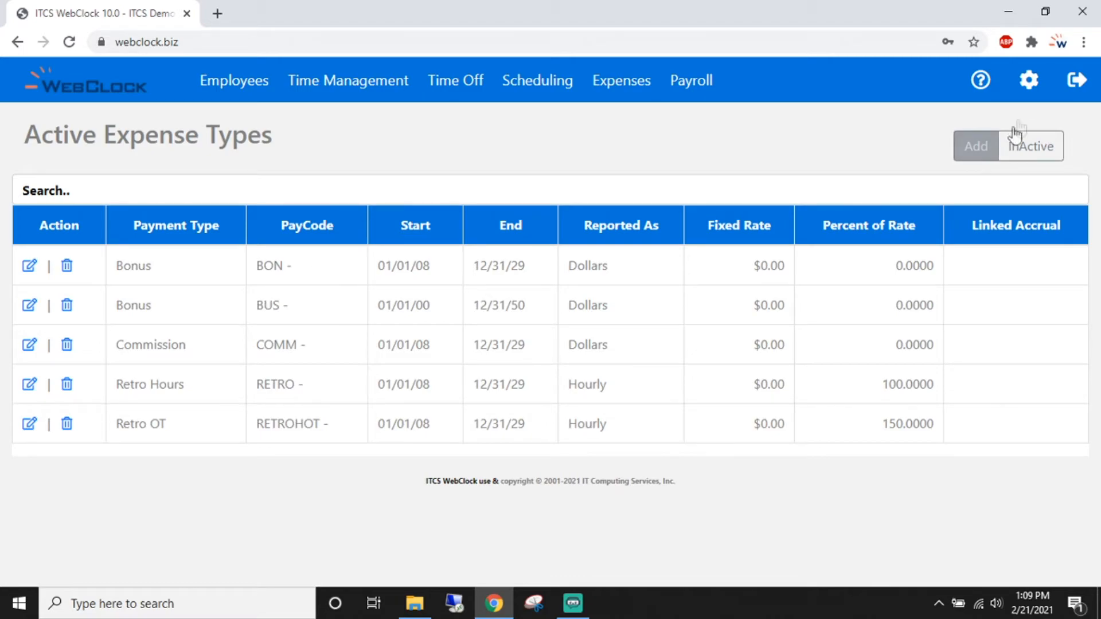
- From Time Off/Accruals, go to Manage Time Off Request Types and add a new type
click(1031, 86)
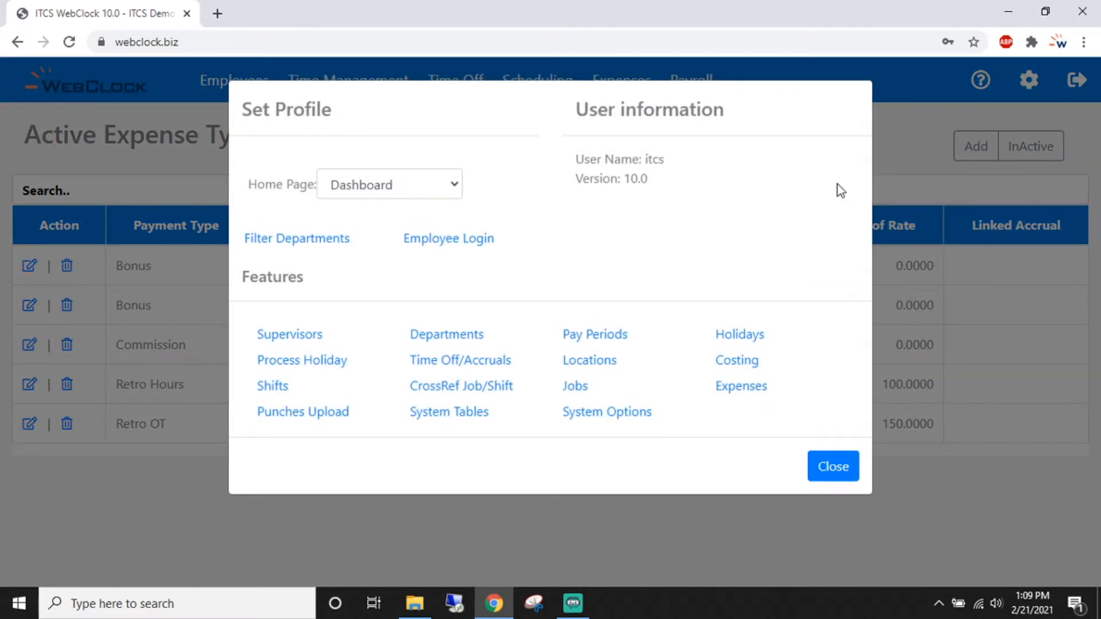
click(460, 361)
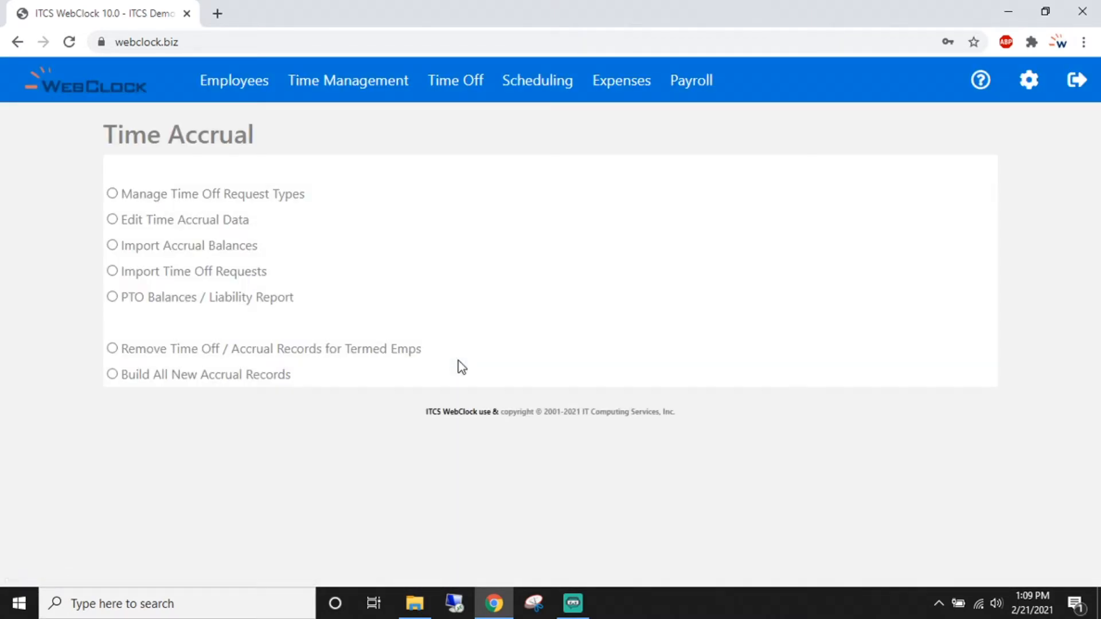
click(114, 196)
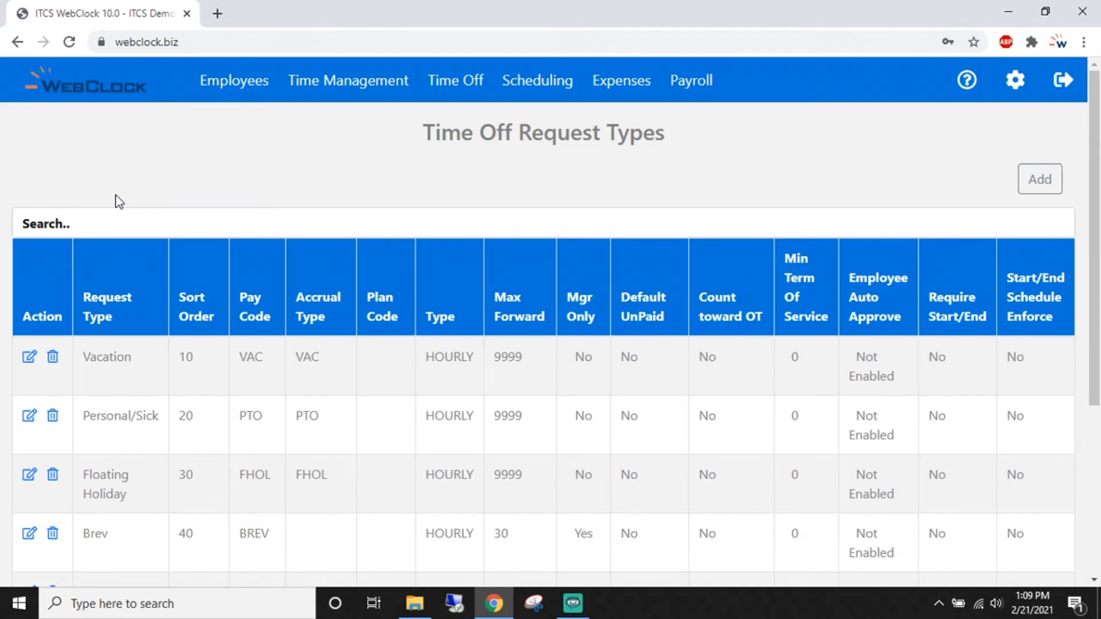
scroll(377, 332, down, 1)
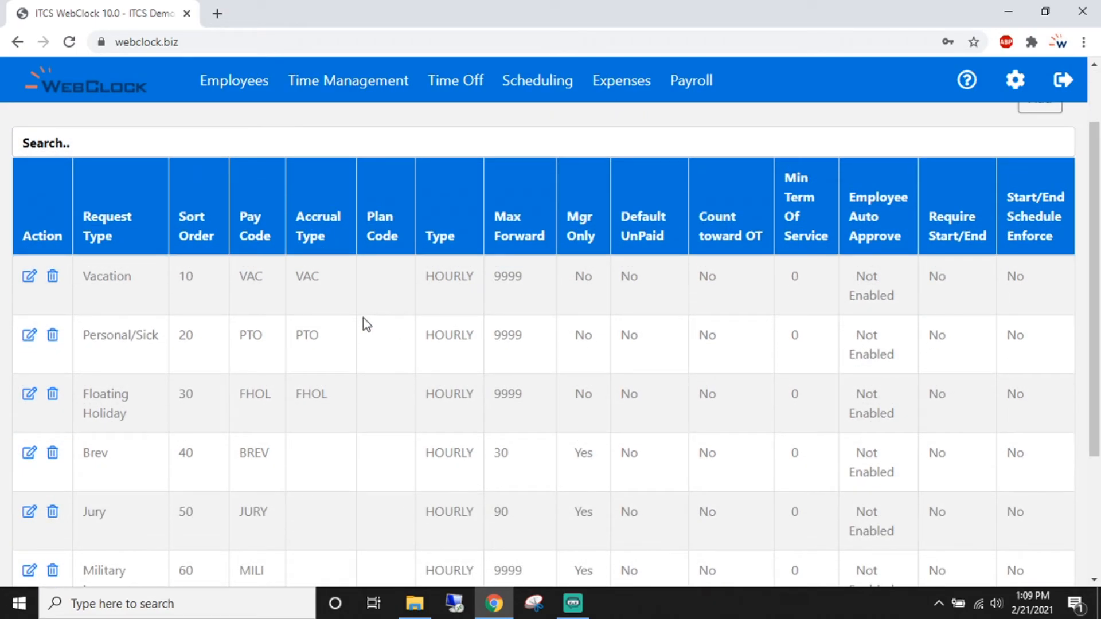
scroll(364, 318, up, 1)
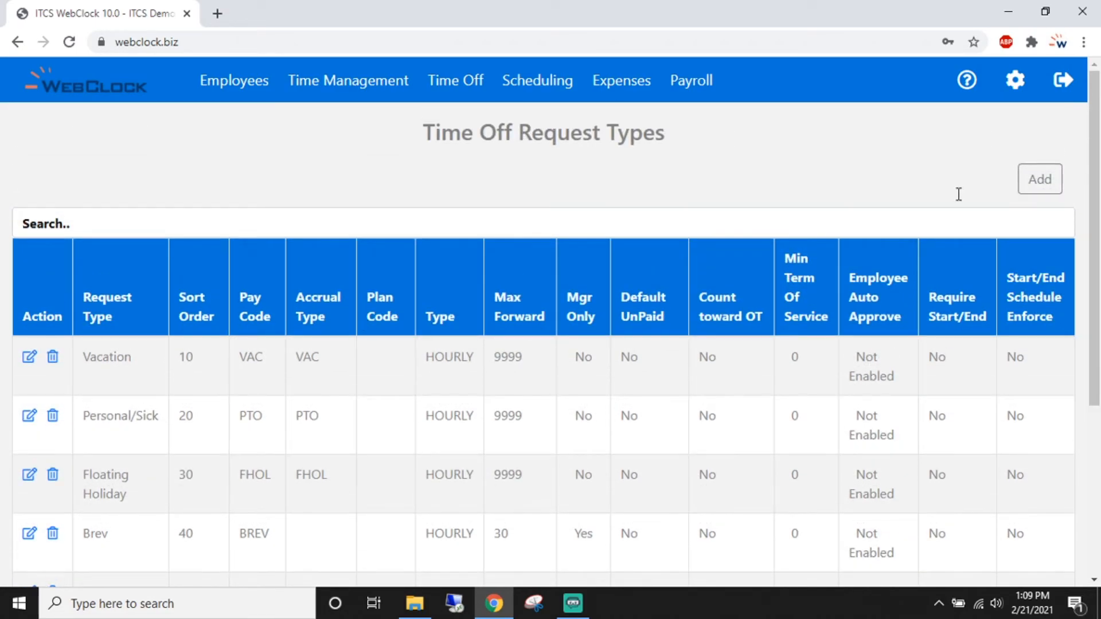
click(1038, 177)
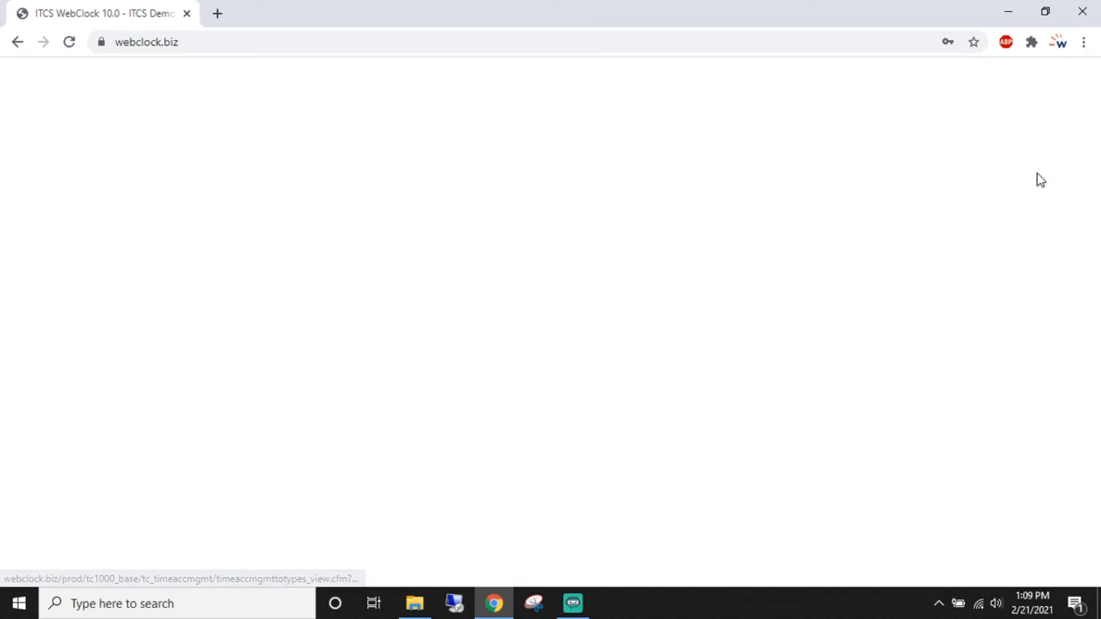
click(345, 203)
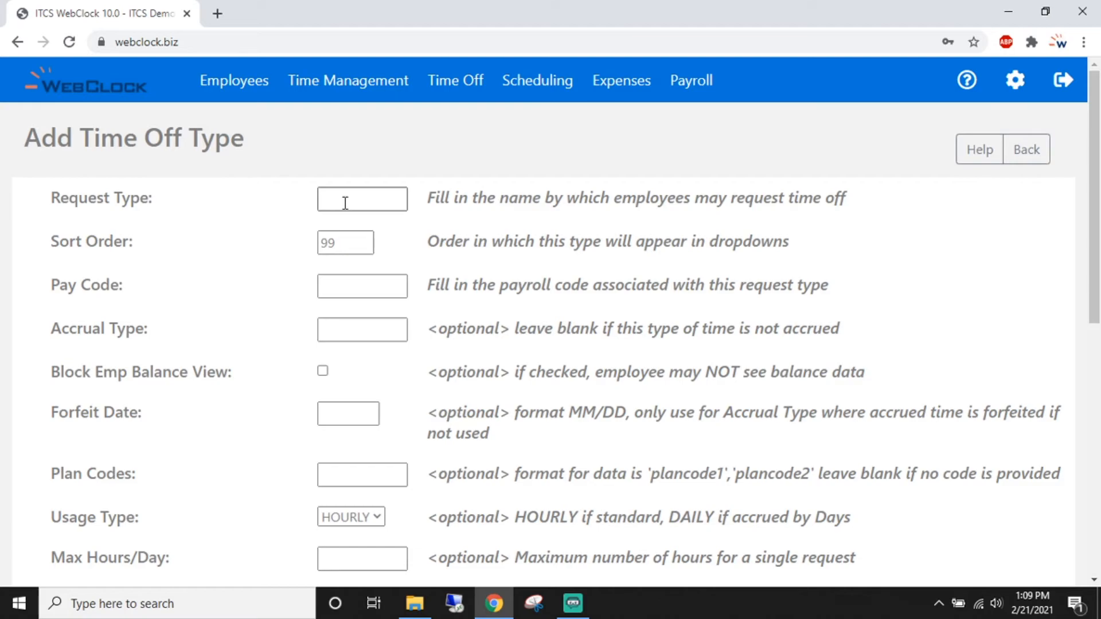
- Name the request type PERSONAL and give it pay code PERS
click(386, 199)
text(PERSONAL)
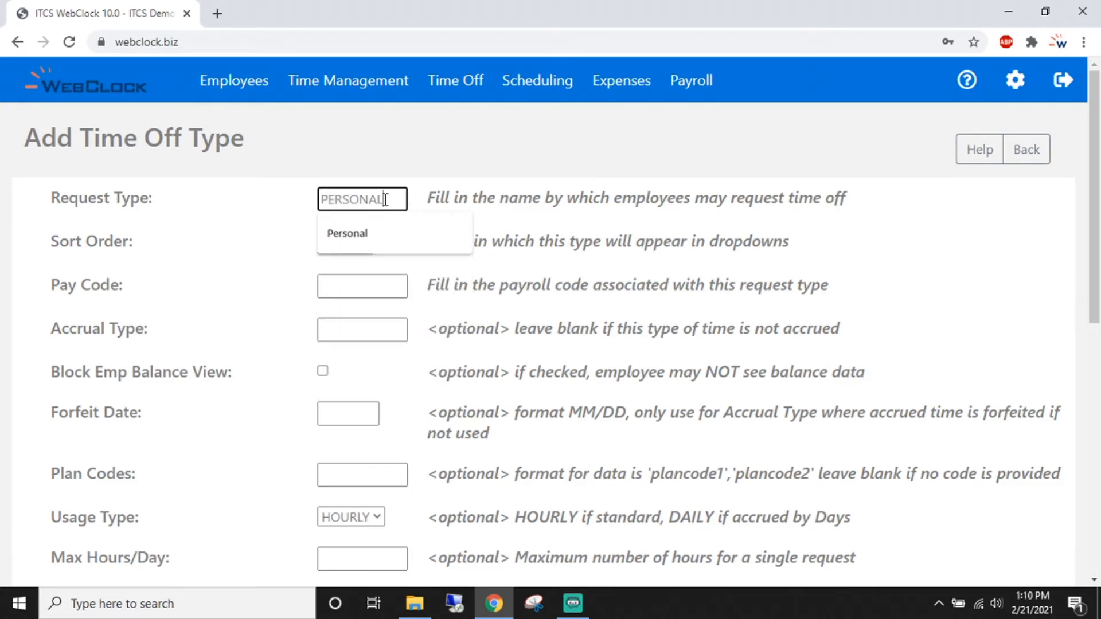
click(567, 212)
scroll(565, 235, down, 1)
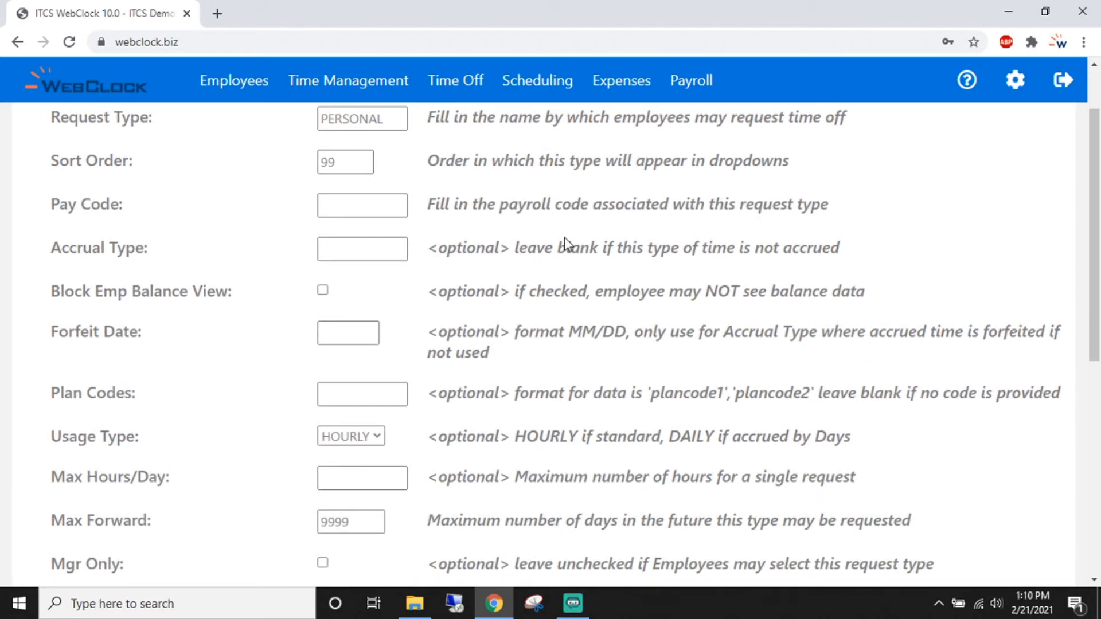
click(363, 208)
click(361, 207)
text(PERS)
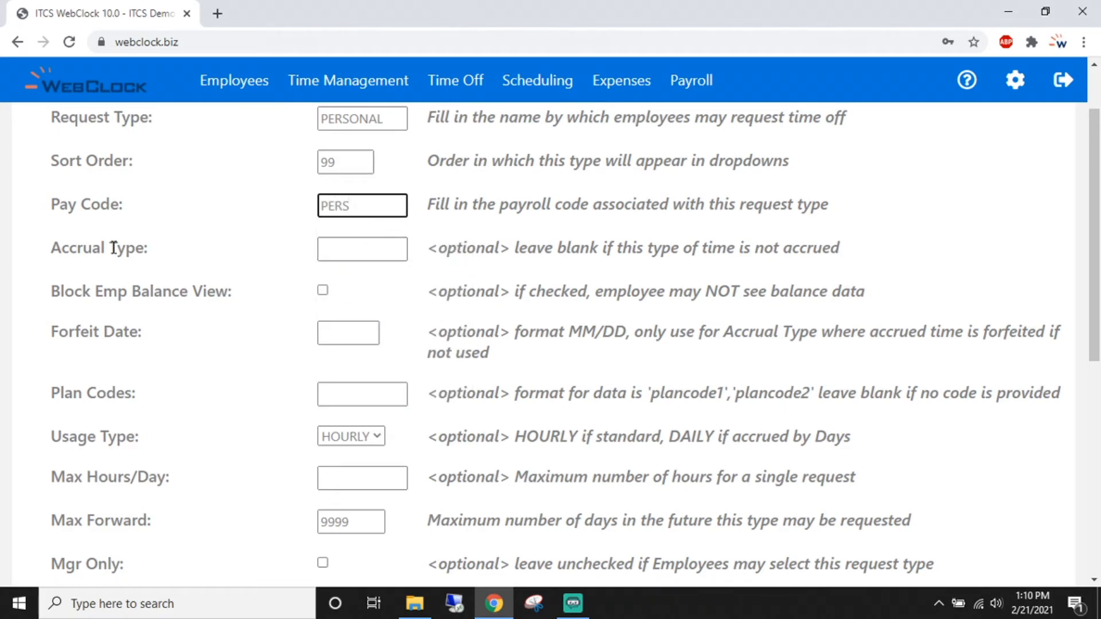
- Set the accrual type to PERS
drag(52, 248, 144, 248)
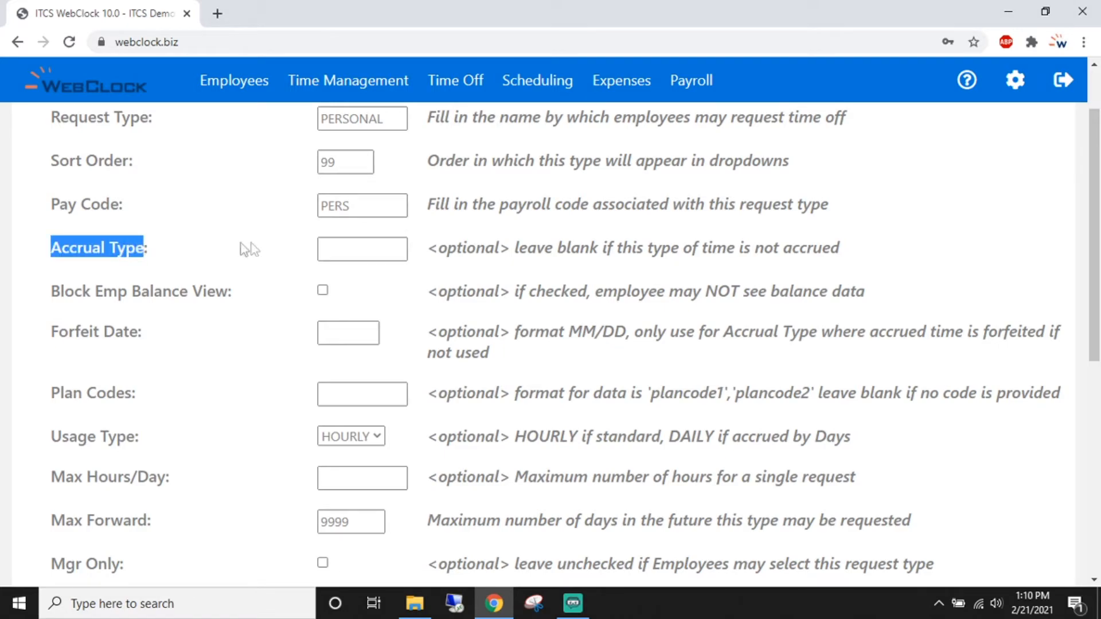
click(266, 246)
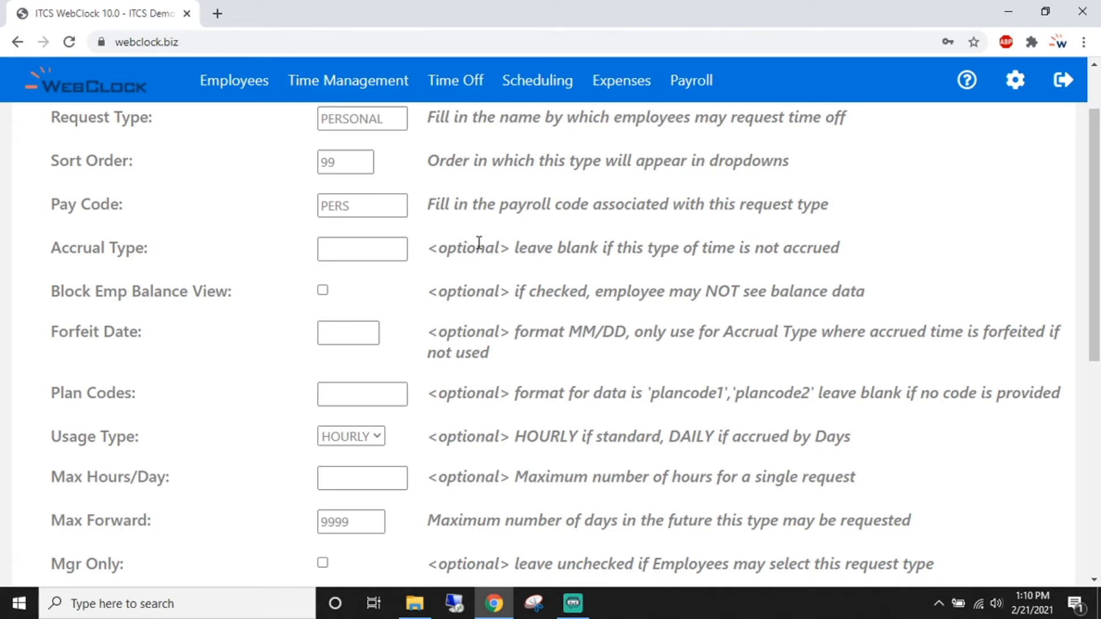
click(387, 250)
click(387, 250)
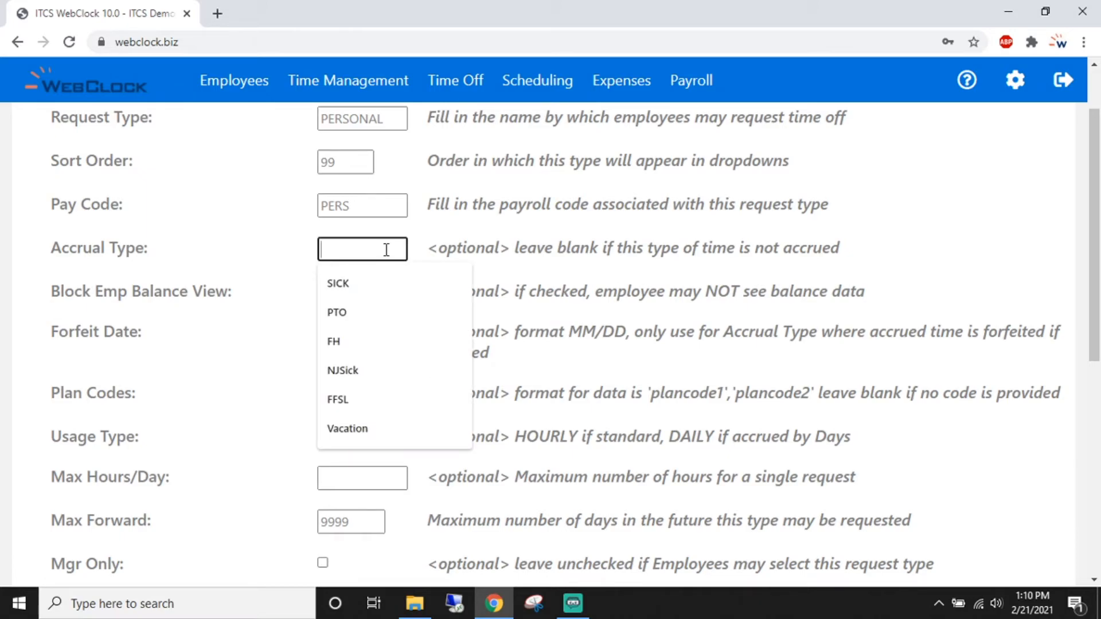
text(PERS)
click(577, 270)
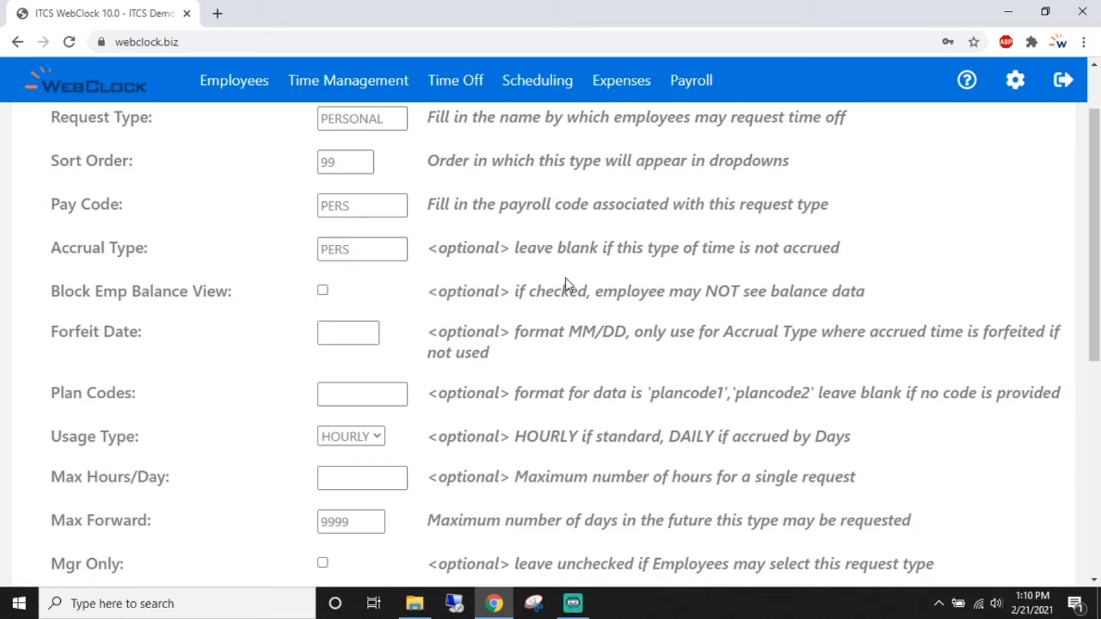
- Save the new PERSONAL time-off type
scroll(565, 278, down, 1)
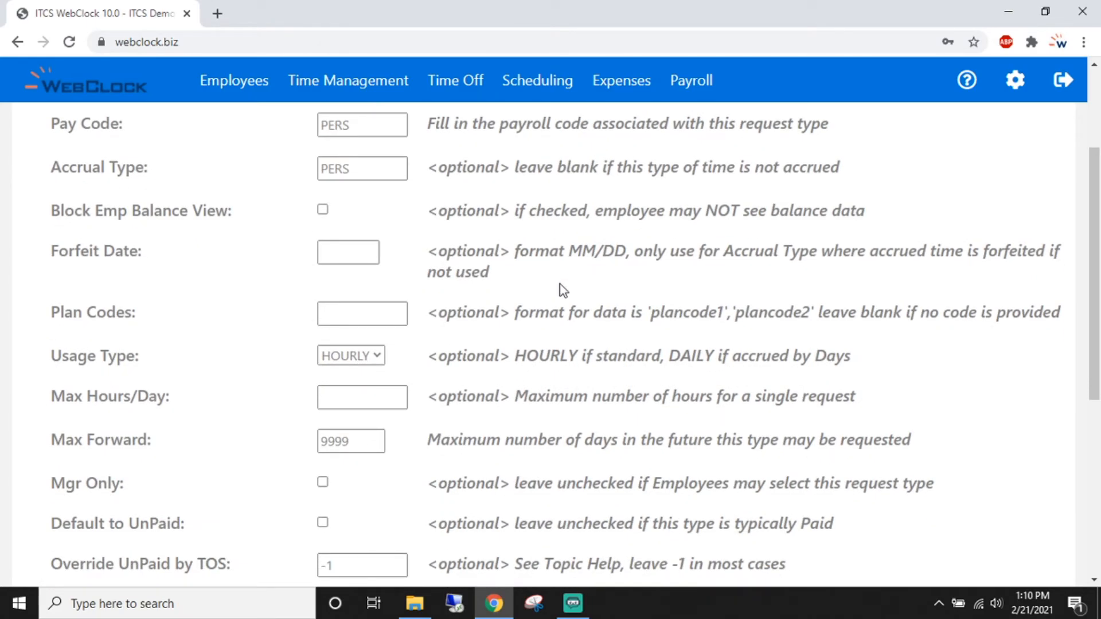
scroll(561, 286, down, 1)
scroll(561, 284, down, 1)
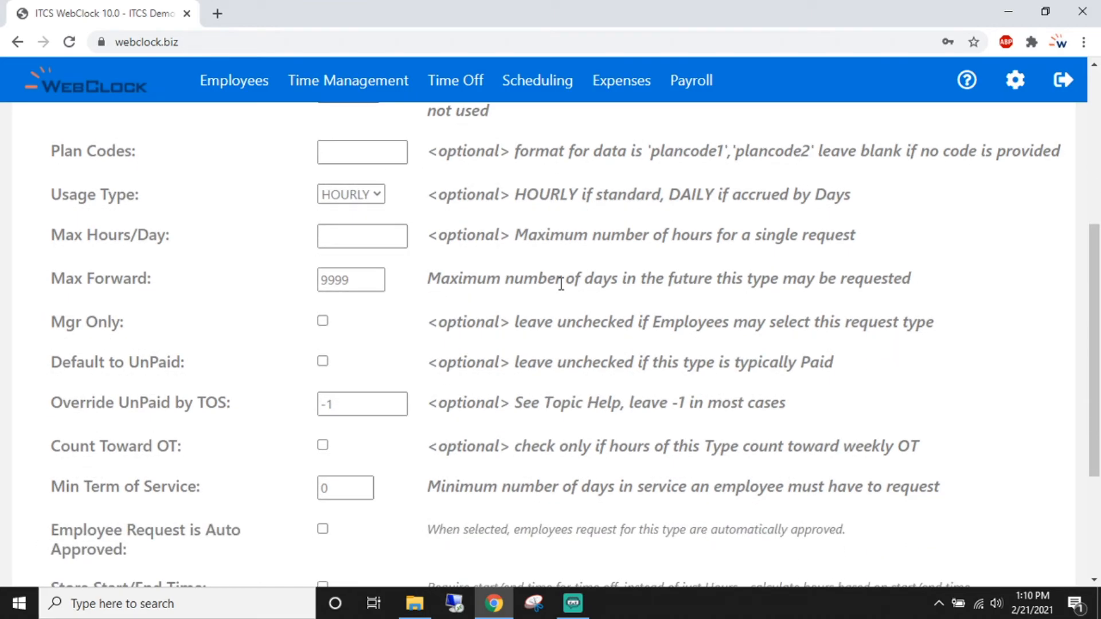
scroll(560, 283, down, 3)
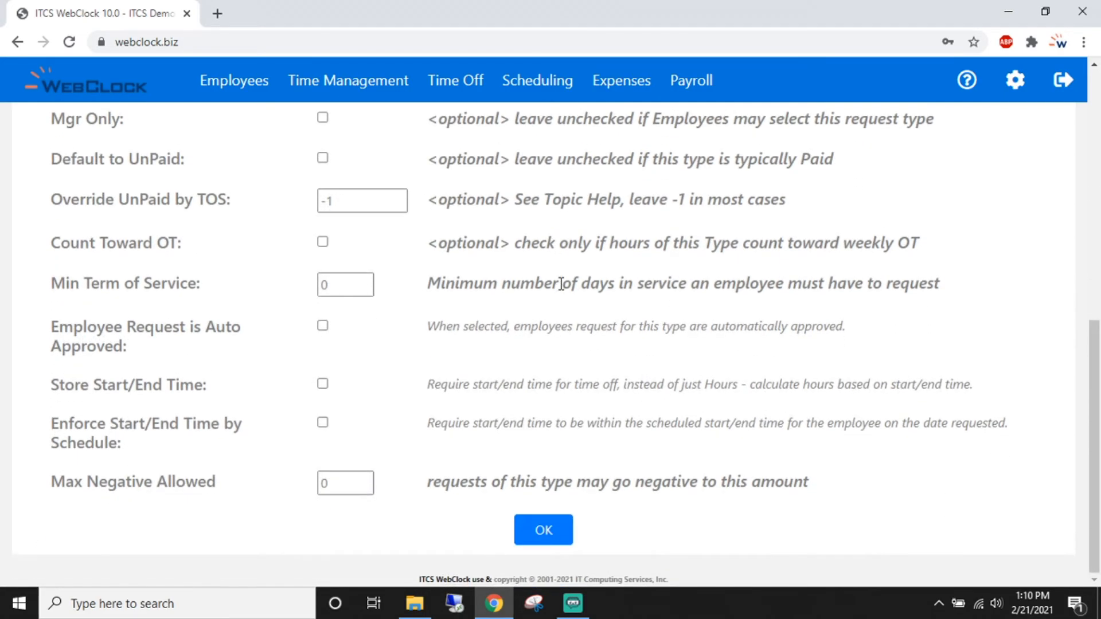
click(542, 536)
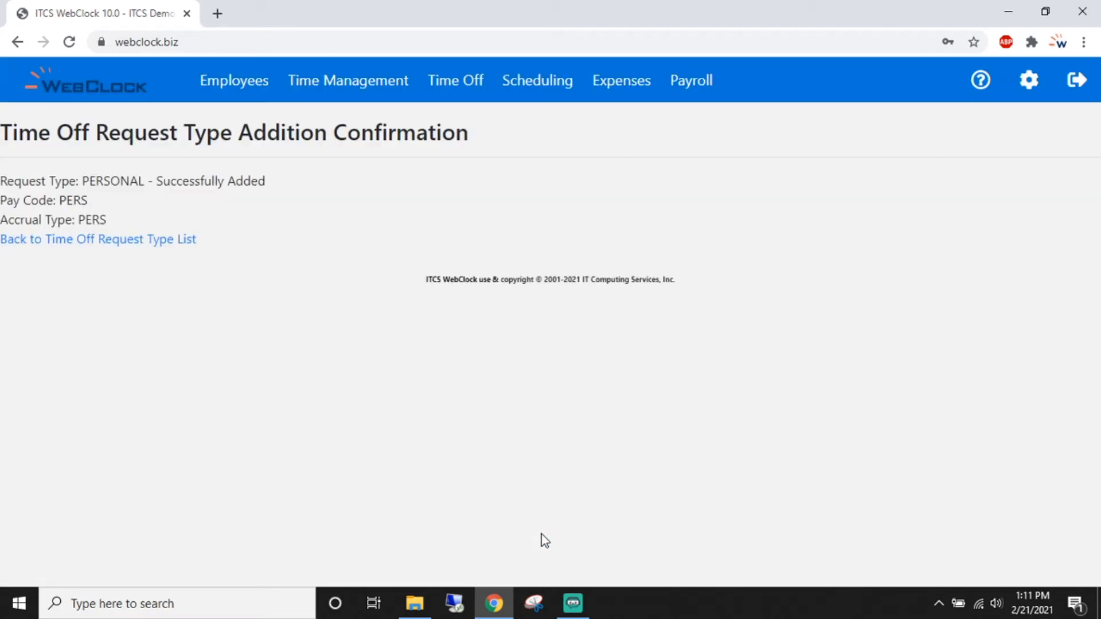
- Return to the request type list and check the PERSONAL row's values
click(173, 242)
scroll(174, 243, down, 5)
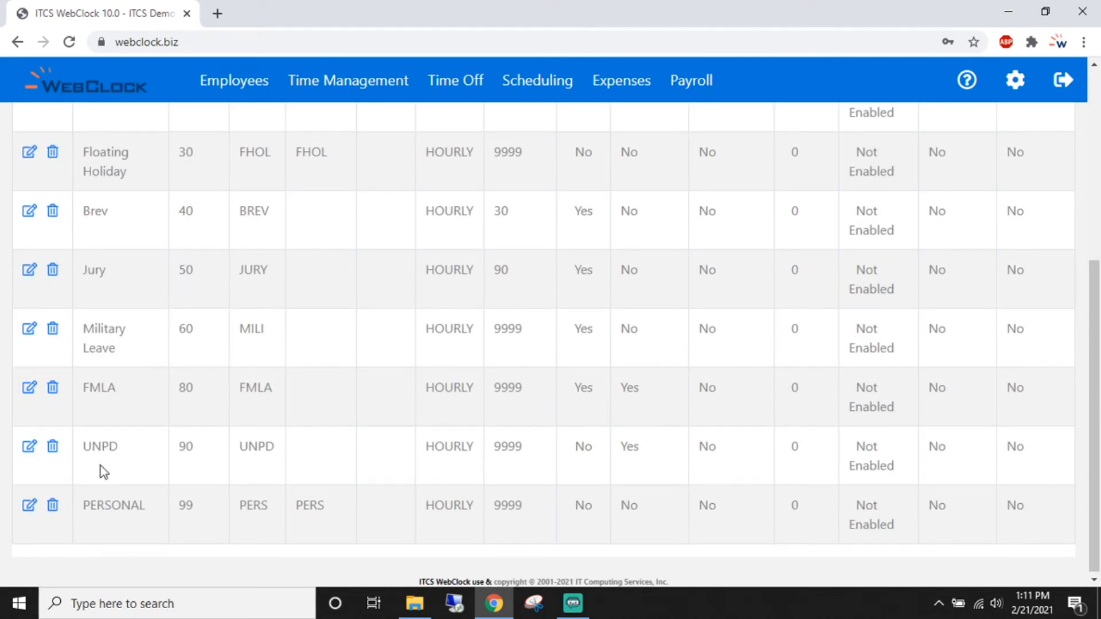
drag(85, 504, 346, 512)
click(346, 511)
scroll(400, 473, up, 5)
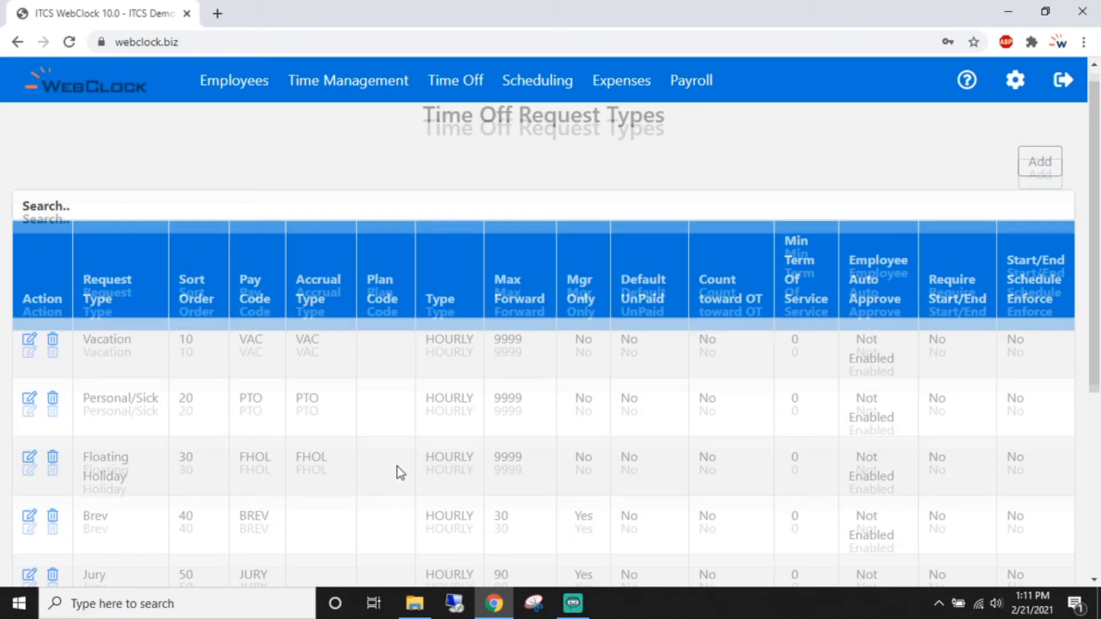
- Run Build All New Accrual Records from Time Off/Accruals and confirm with Proceed
click(1009, 92)
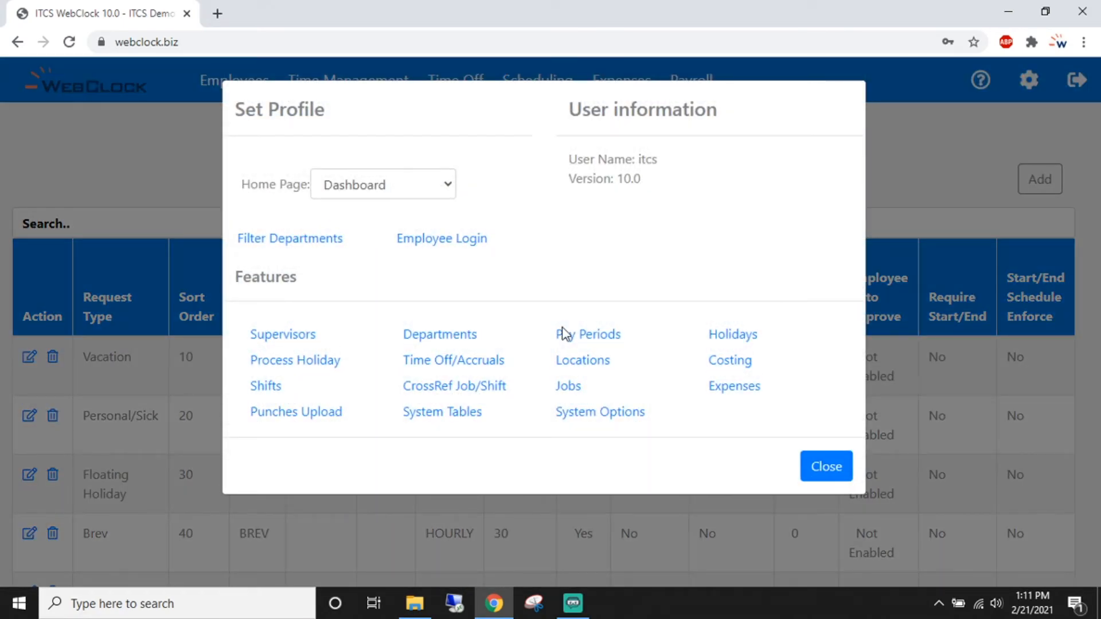
click(457, 365)
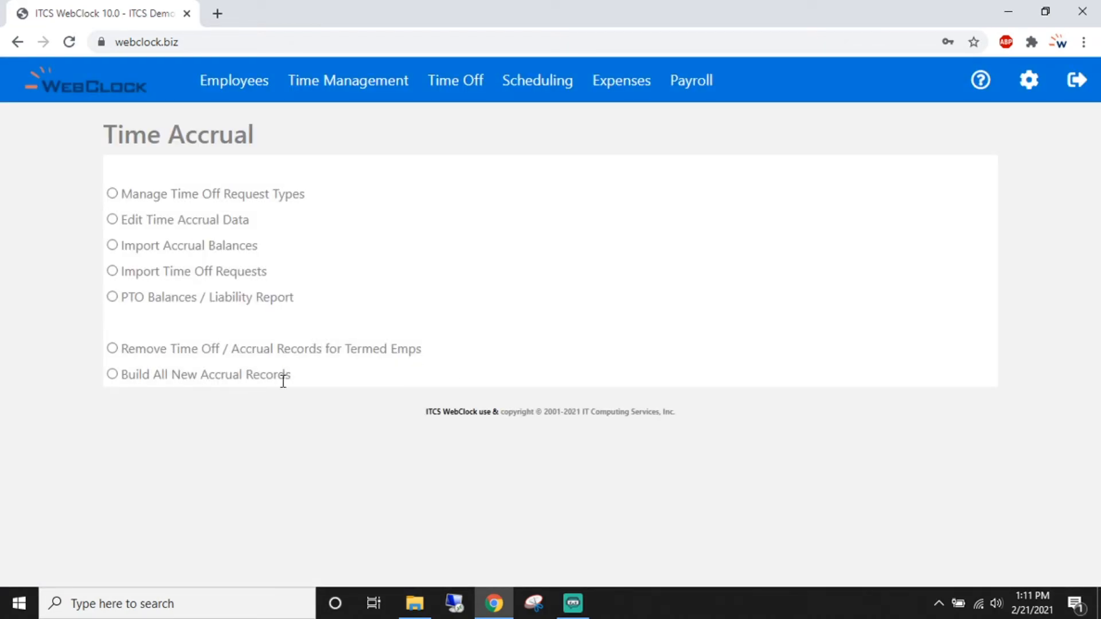
drag(127, 376, 290, 375)
click(184, 380)
click(112, 375)
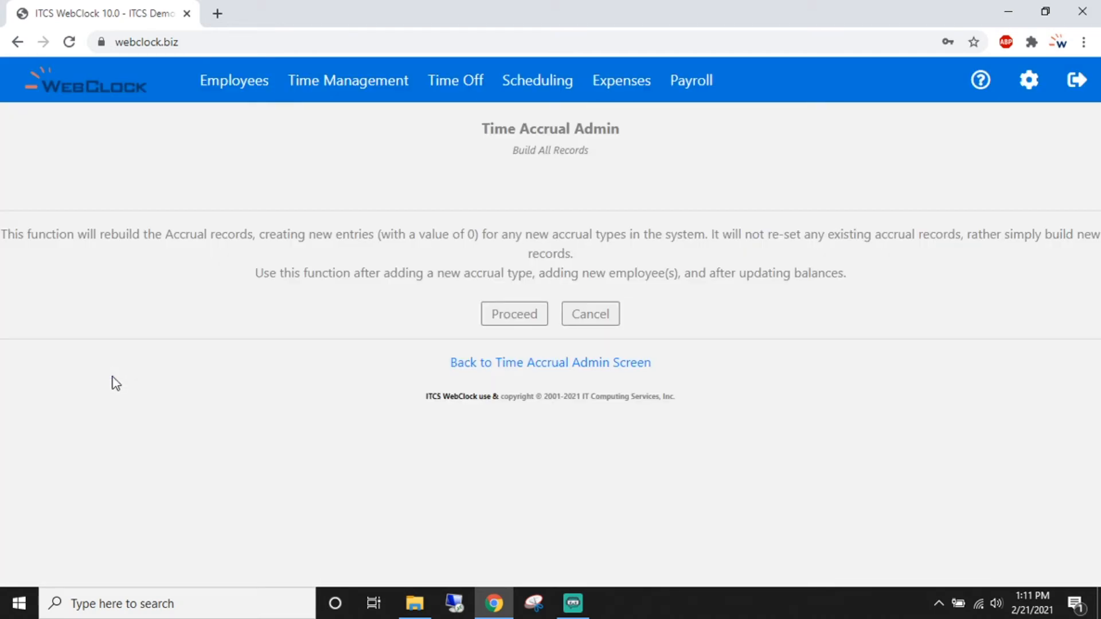
click(513, 317)
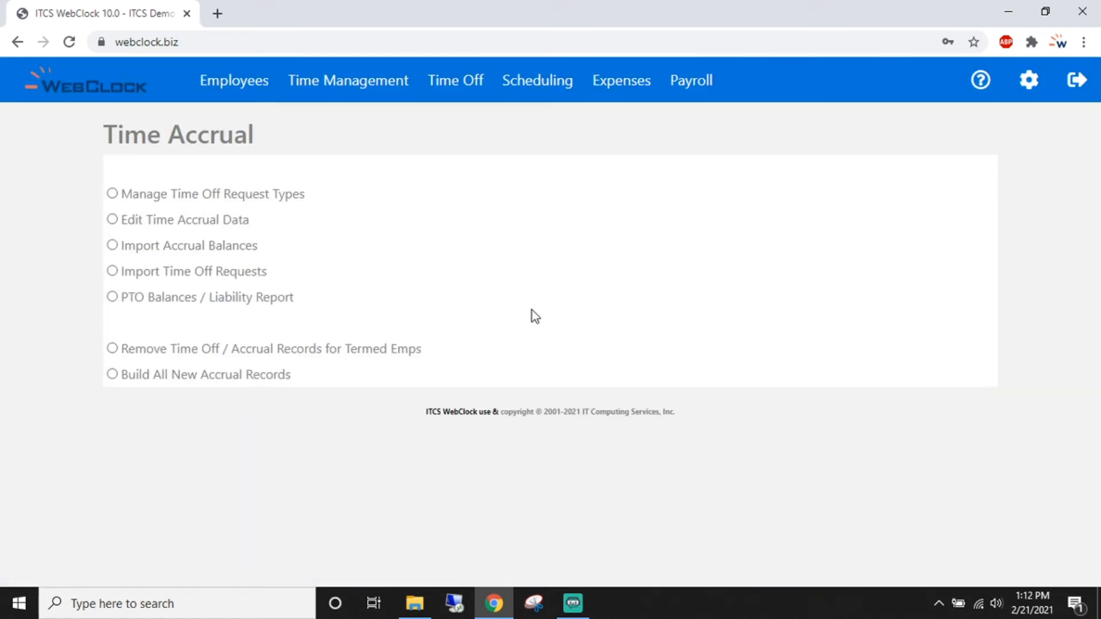
click(1029, 81)
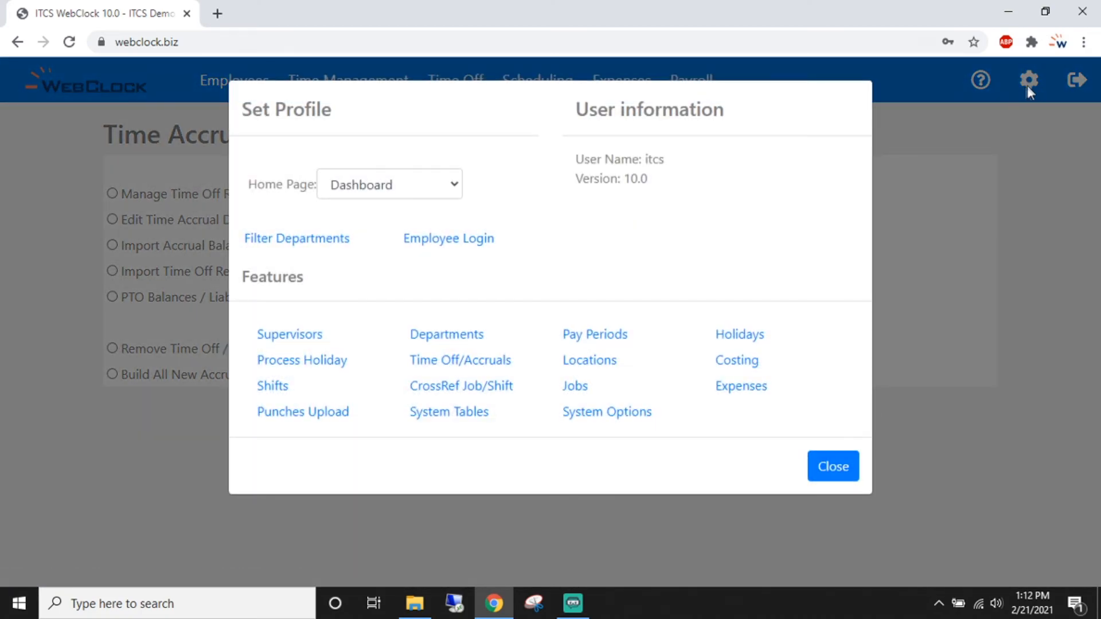
- Start a Batch Extend of pay periods for pay group ZZ
click(596, 338)
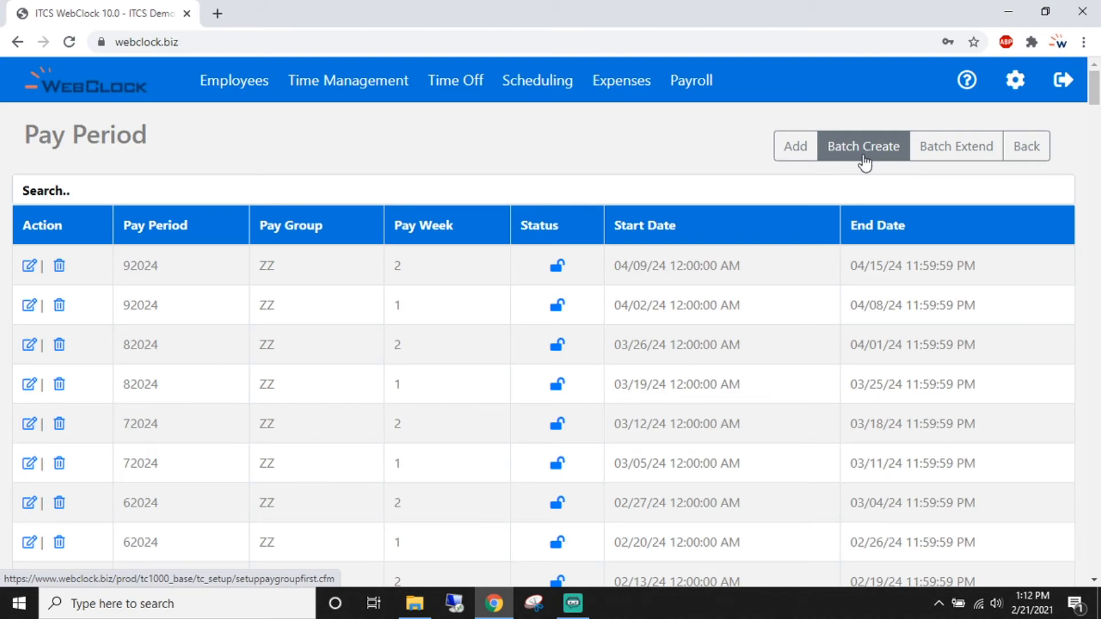
click(957, 149)
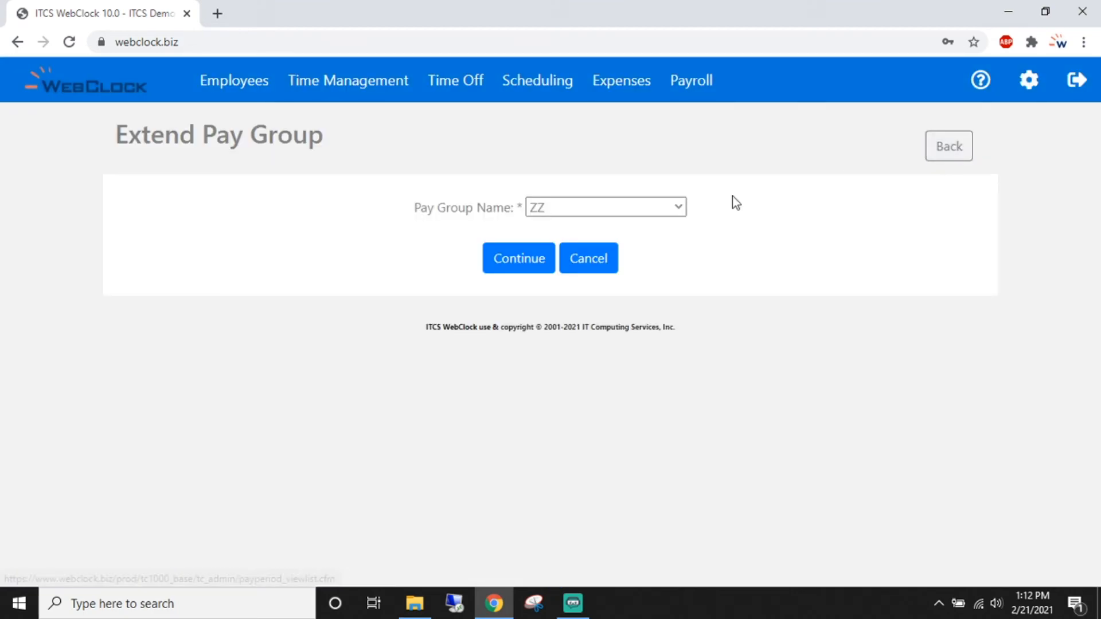
click(548, 210)
click(549, 210)
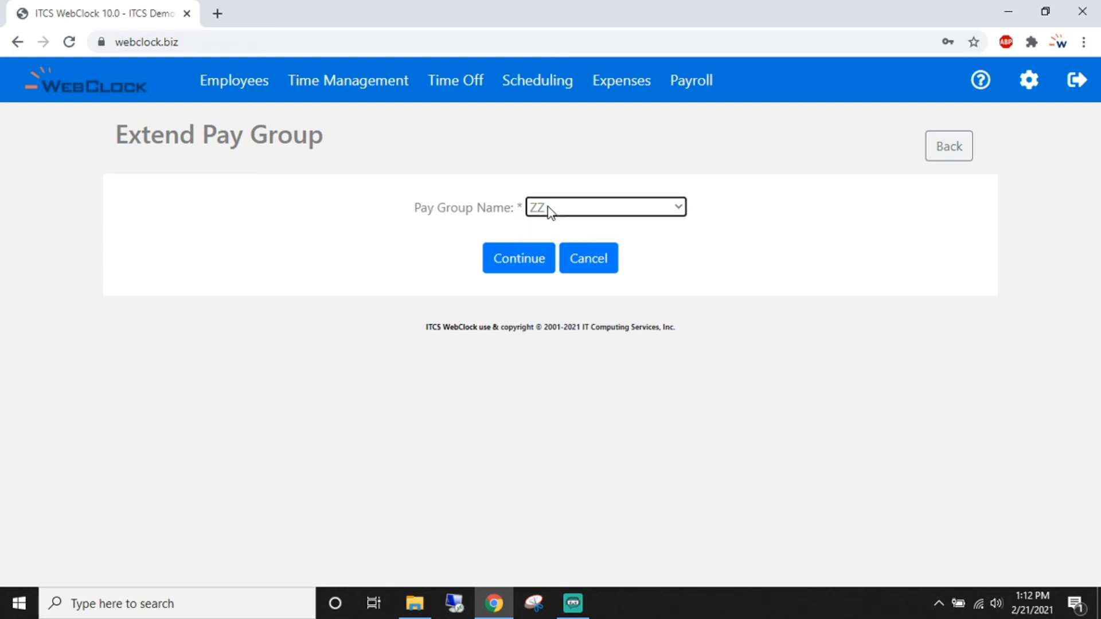
click(519, 265)
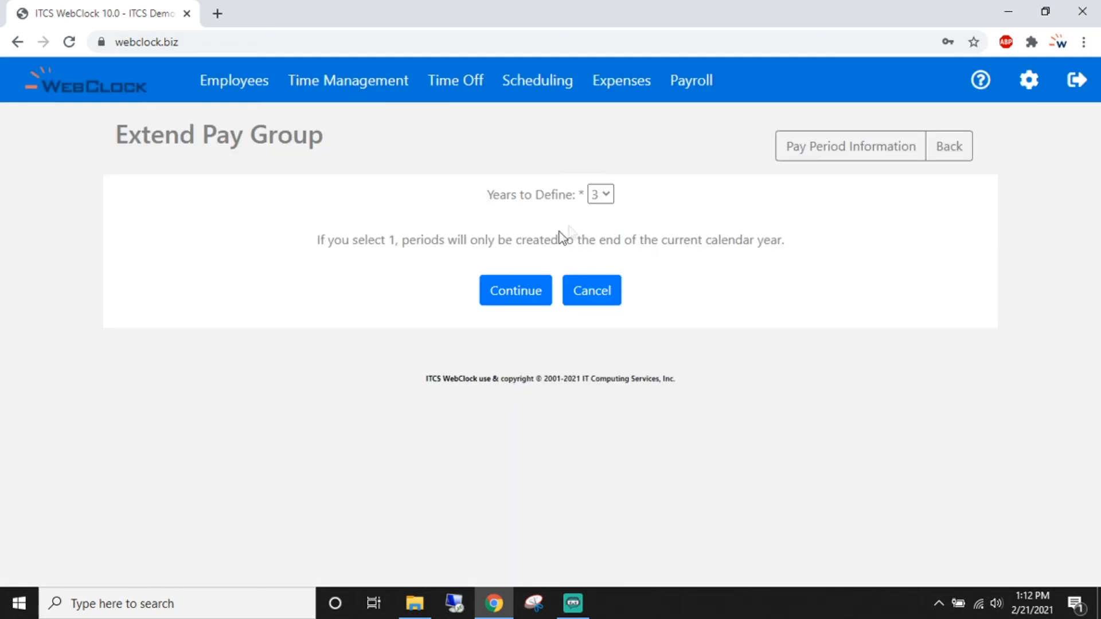
- Extend the ZZ pay periods by 5 years and check the latest start date 11/12/30
click(602, 195)
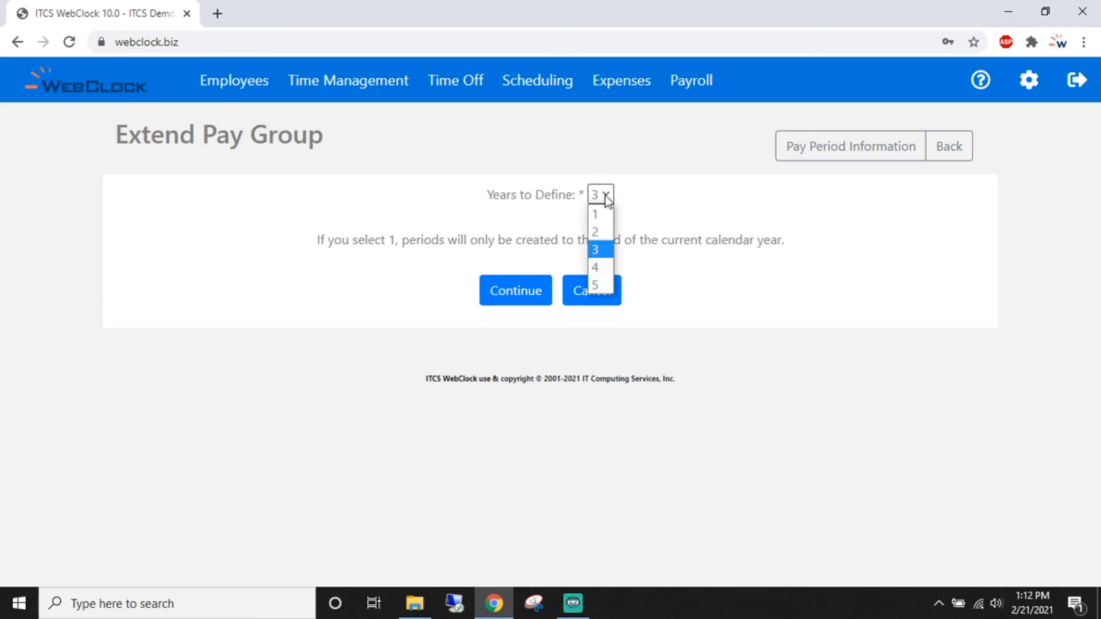
click(603, 282)
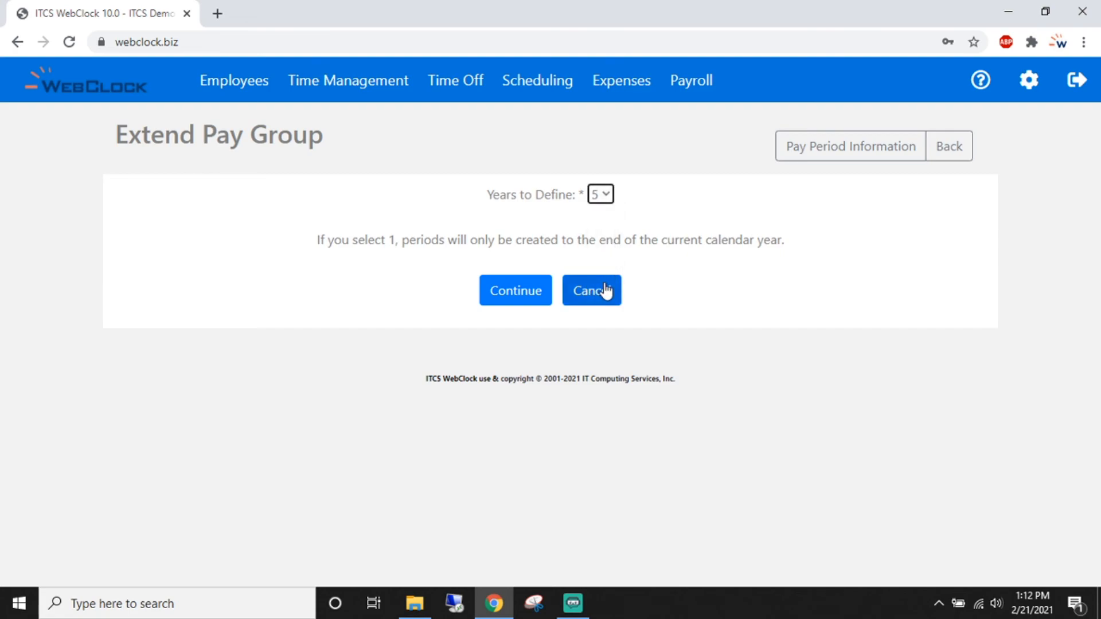
click(513, 287)
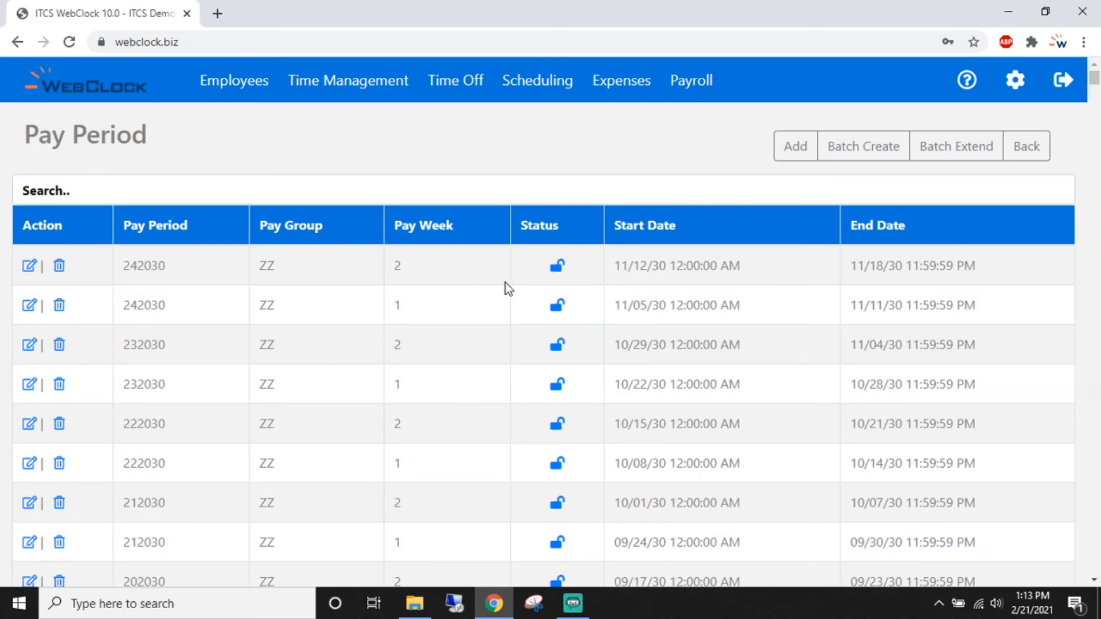
drag(614, 267, 740, 265)
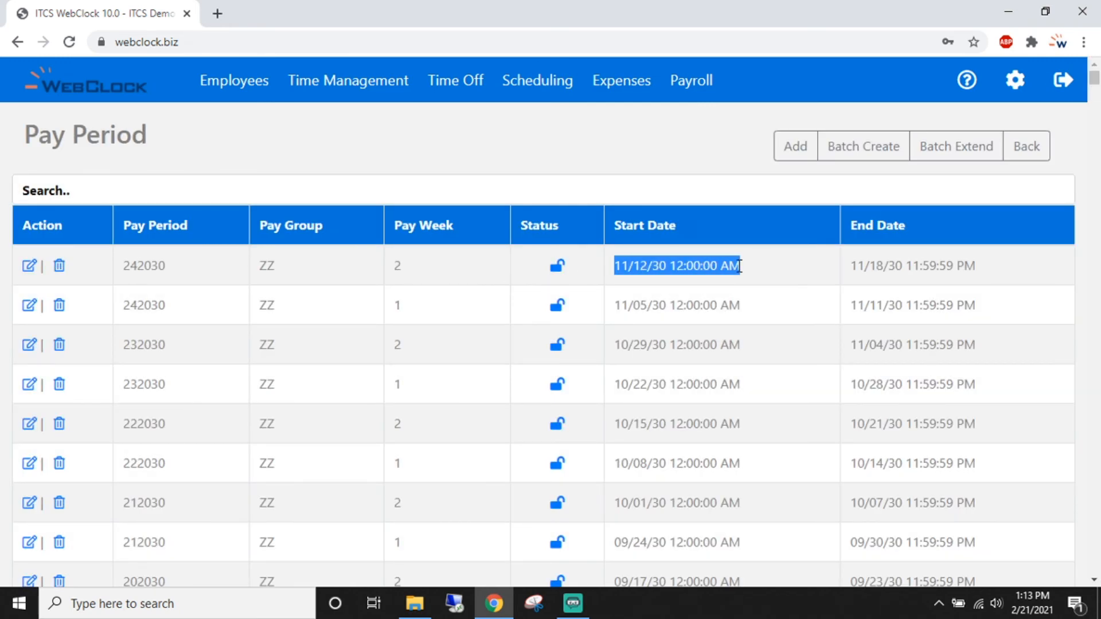
click(472, 290)
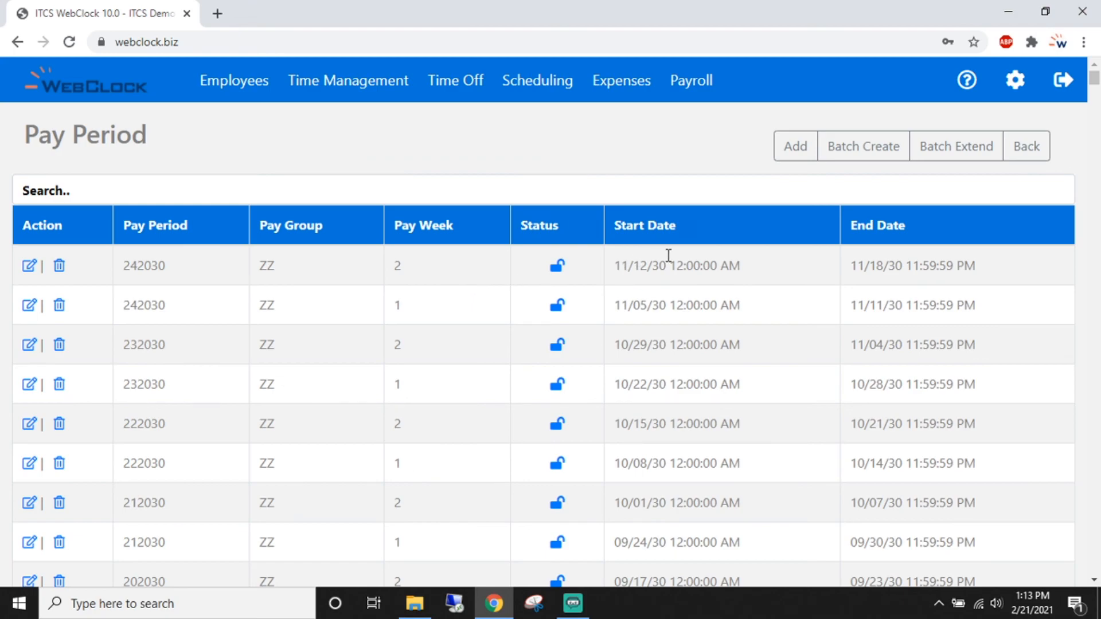
click(1016, 80)
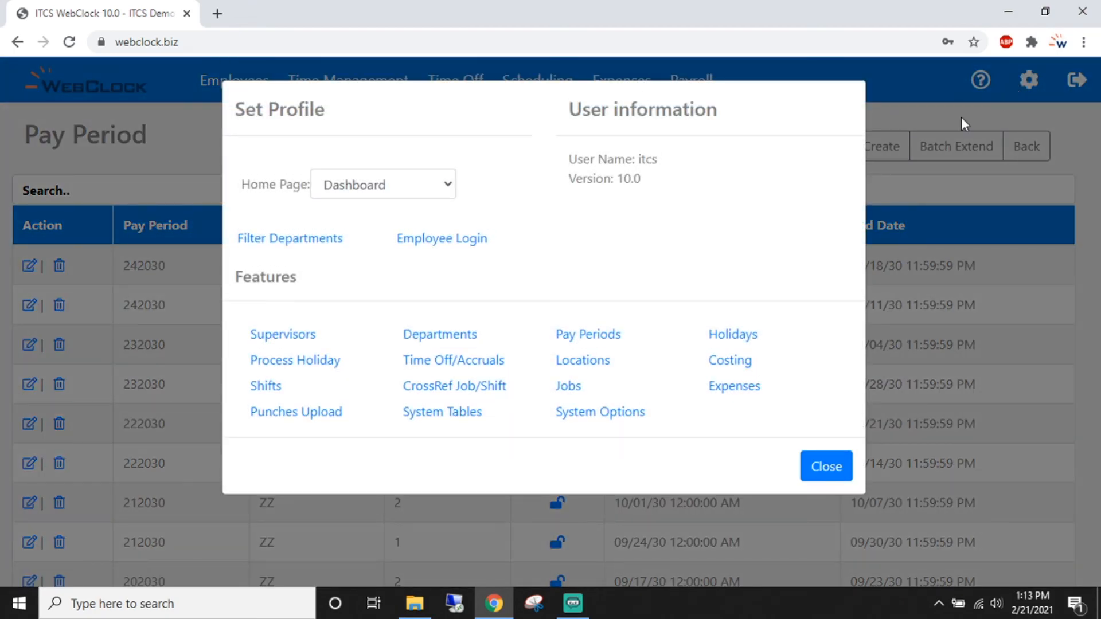
- Choose Time Management as the profile's home page and close the panel
click(449, 187)
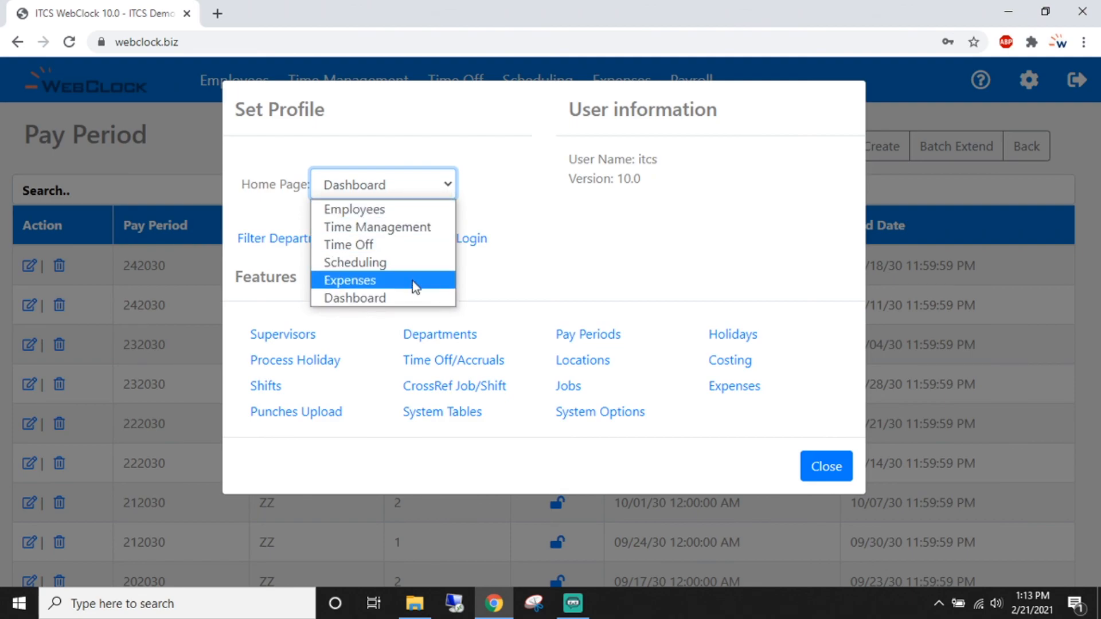
click(420, 228)
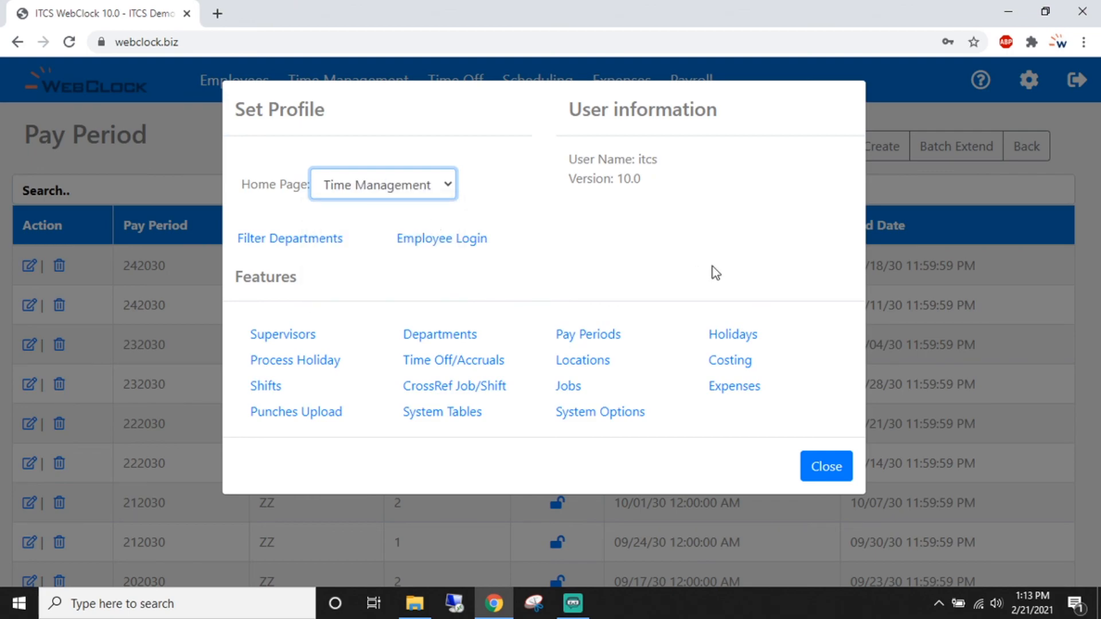
click(827, 466)
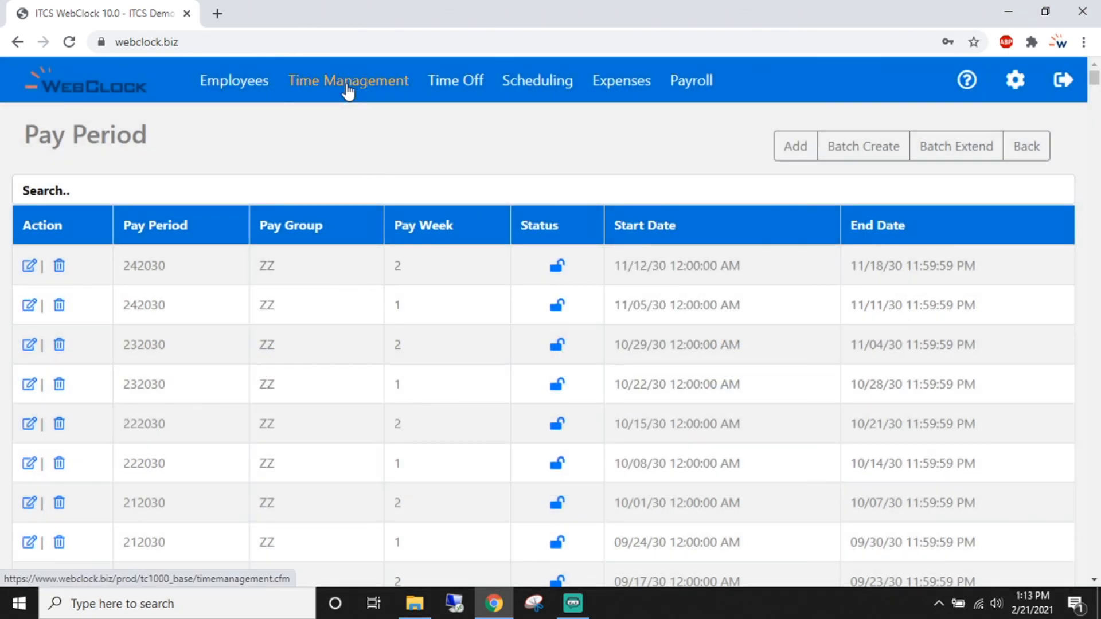